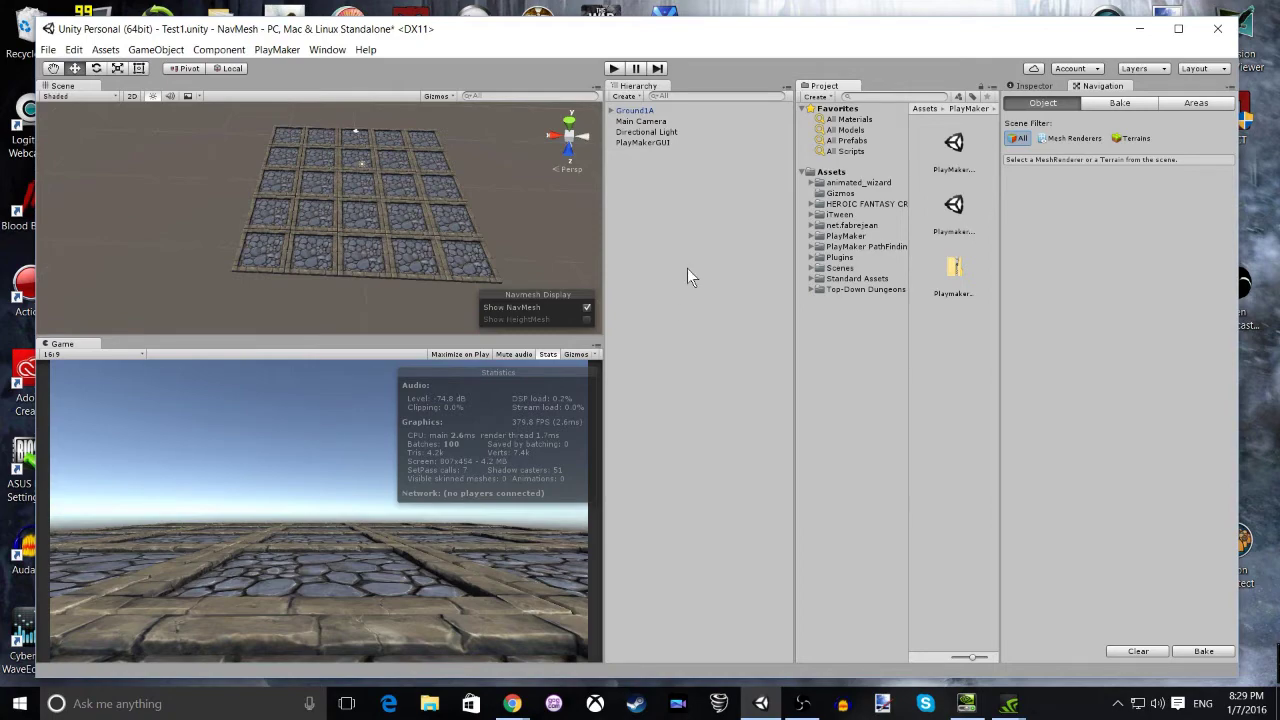
Step: Switch to Chrome's PlayMaker Ecosystem page, select its web address, and return to Unity
mouse_move(513, 706)
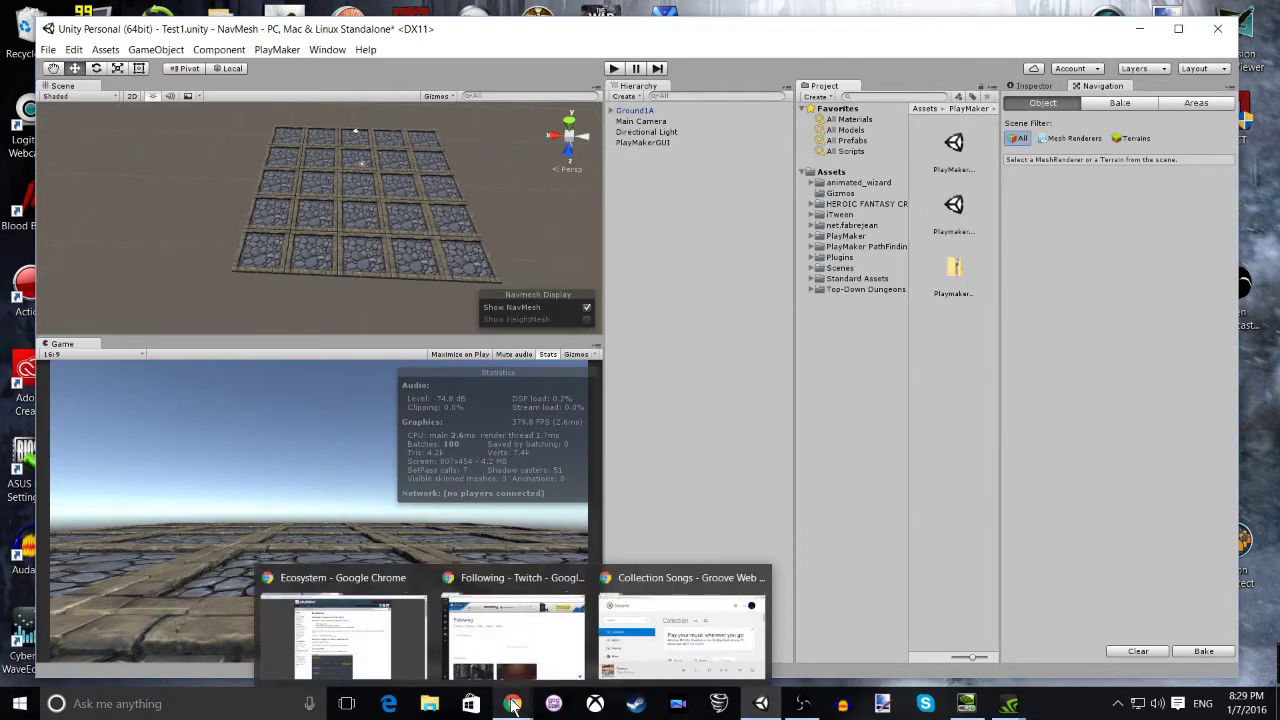
click(380, 586)
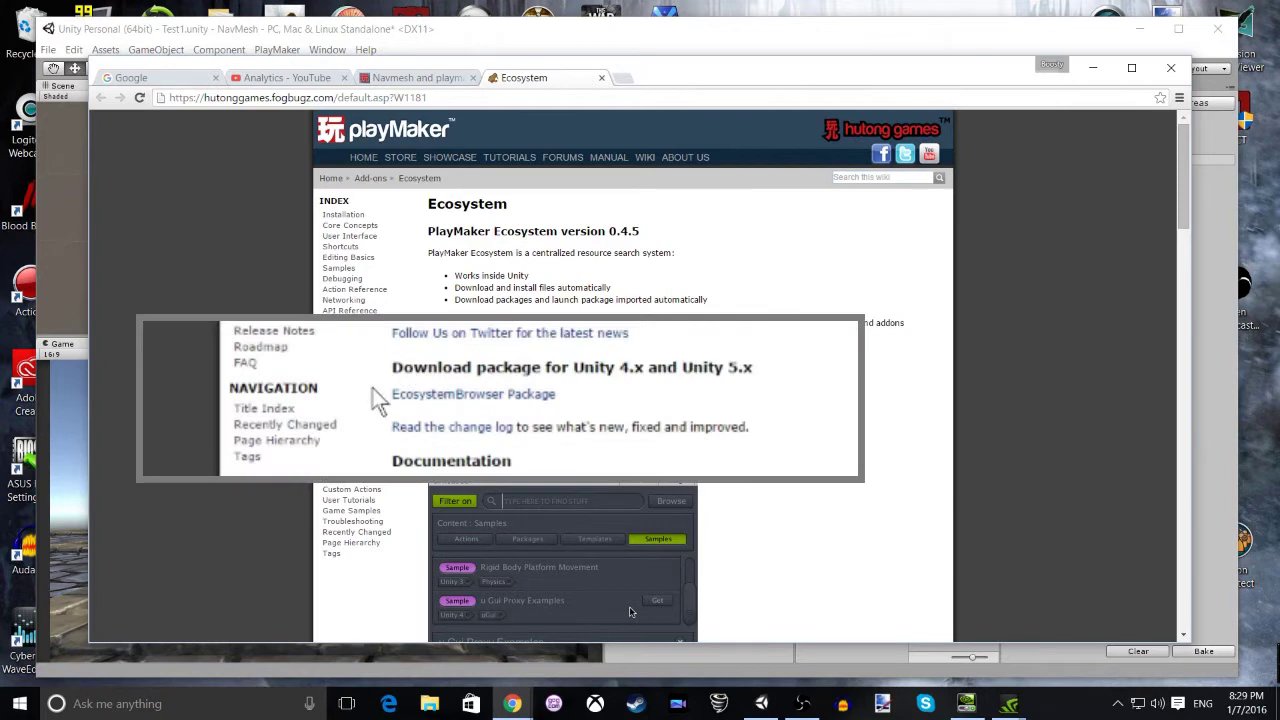
drag(428, 97, 156, 103)
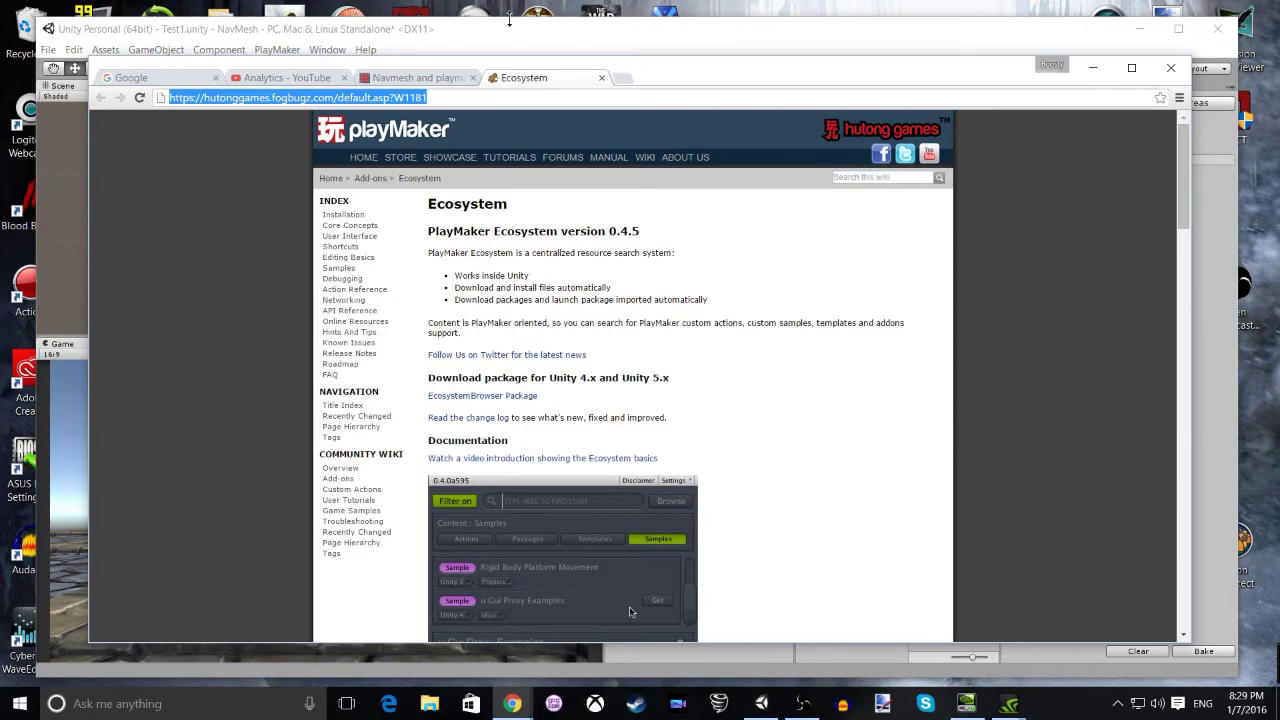
click(528, 33)
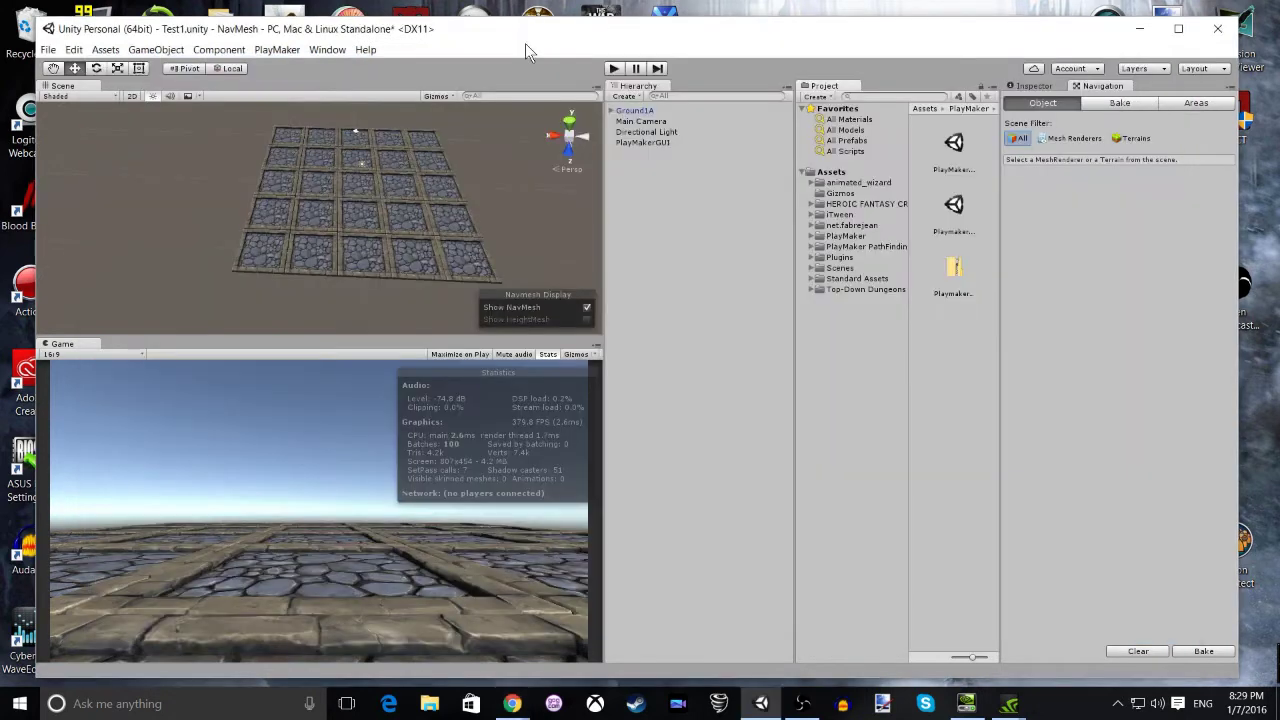
Step: Open the PlayMaker Ecosystem Browser and search it for "path"
click(278, 49)
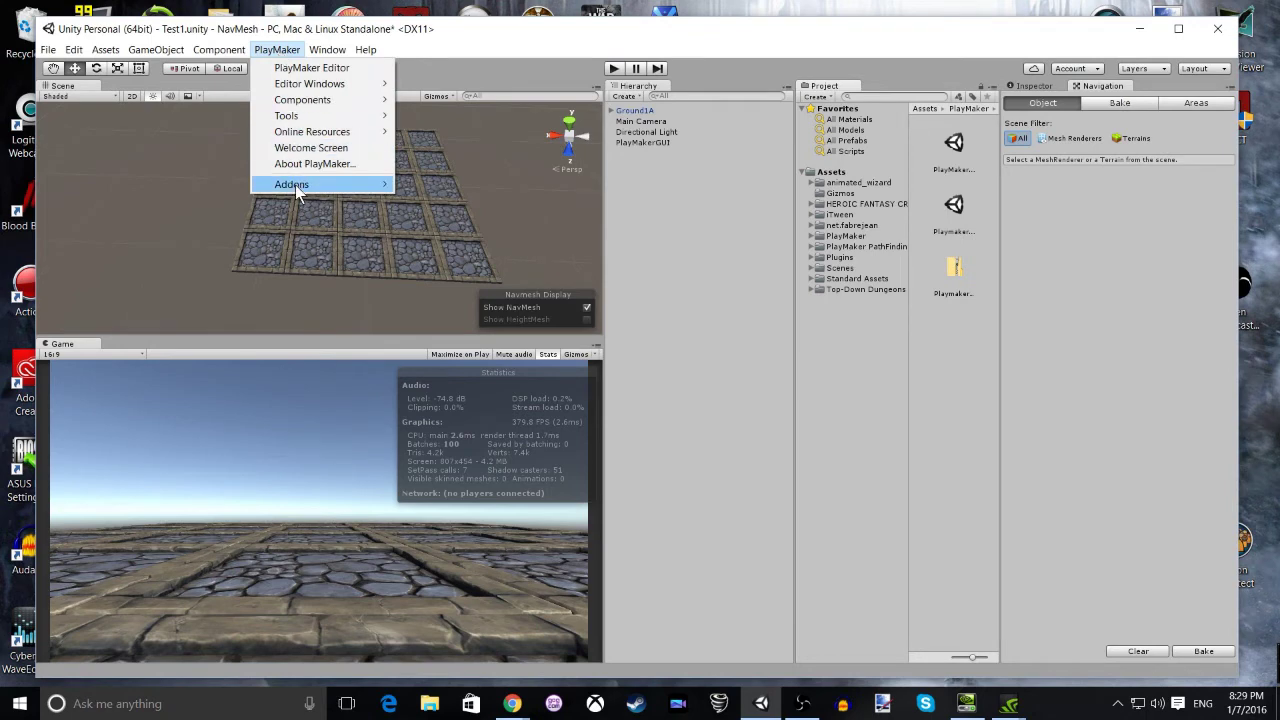
mouse_move(303, 186)
mouse_move(455, 190)
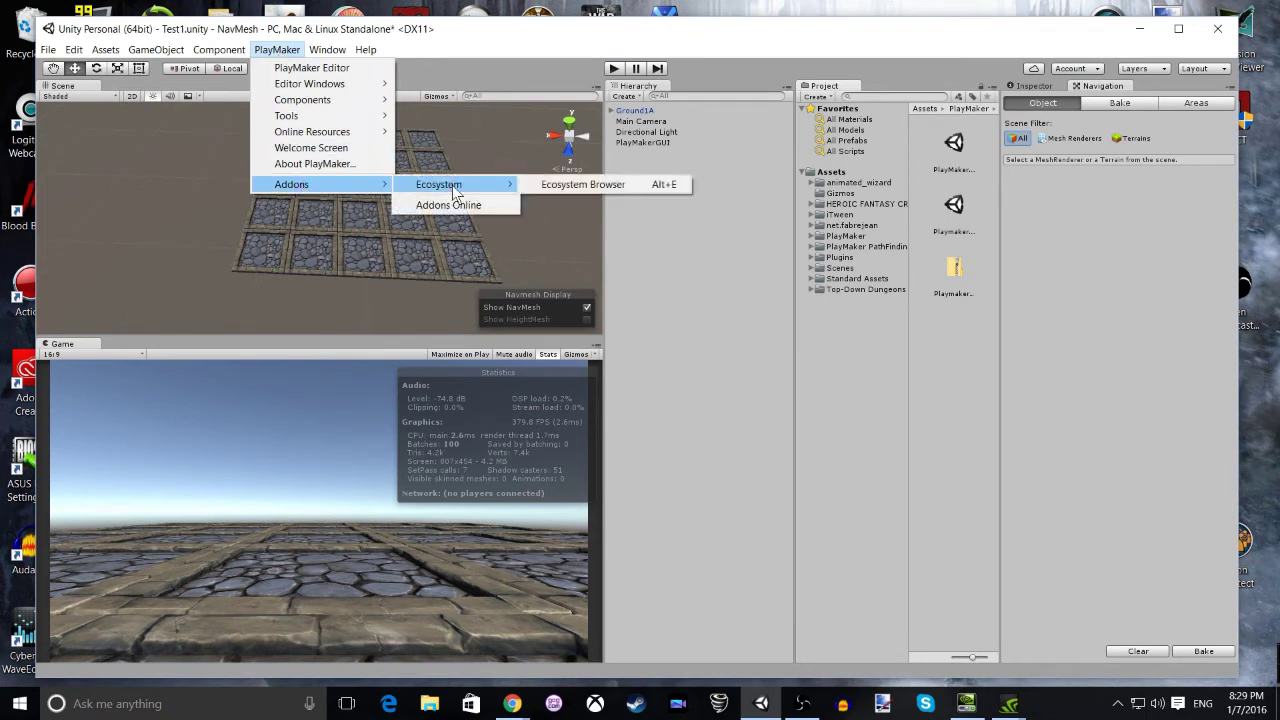
click(558, 186)
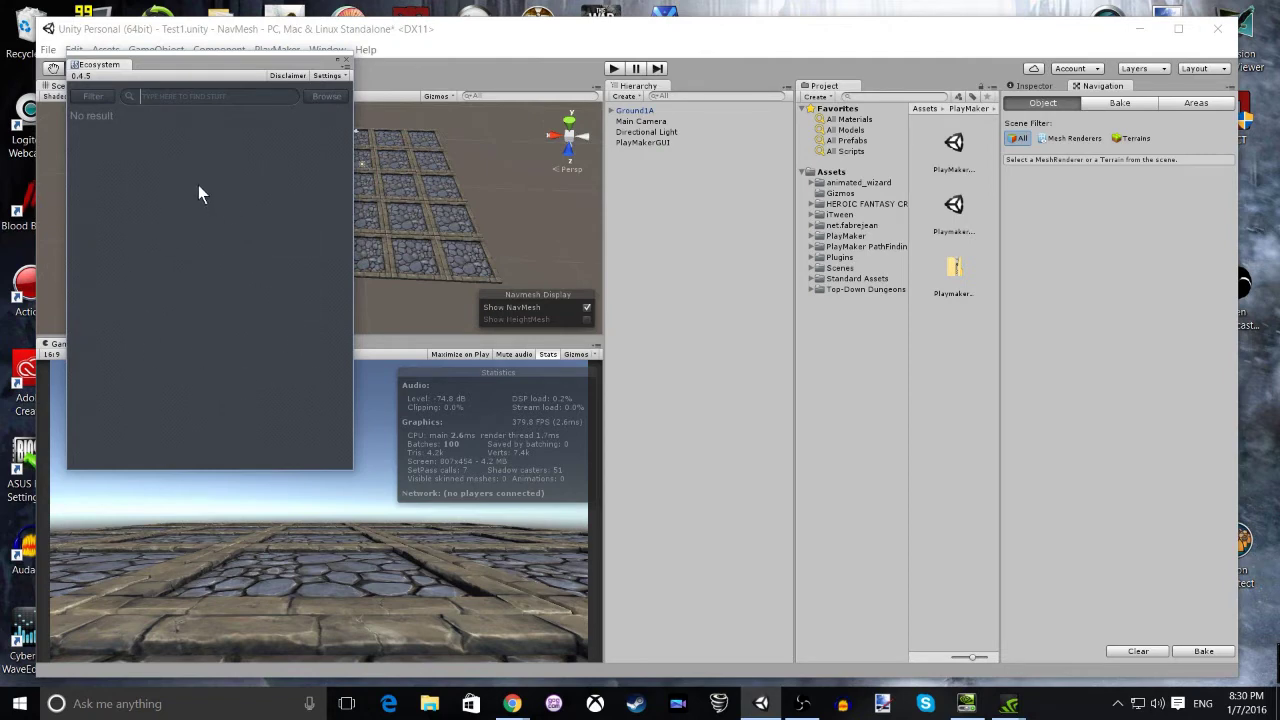
text(path)
Step: Find the Path Finding package in the Ecosystem list, check its import status, and close the browser
mouse_move(134, 155)
drag(347, 123, 338, 422)
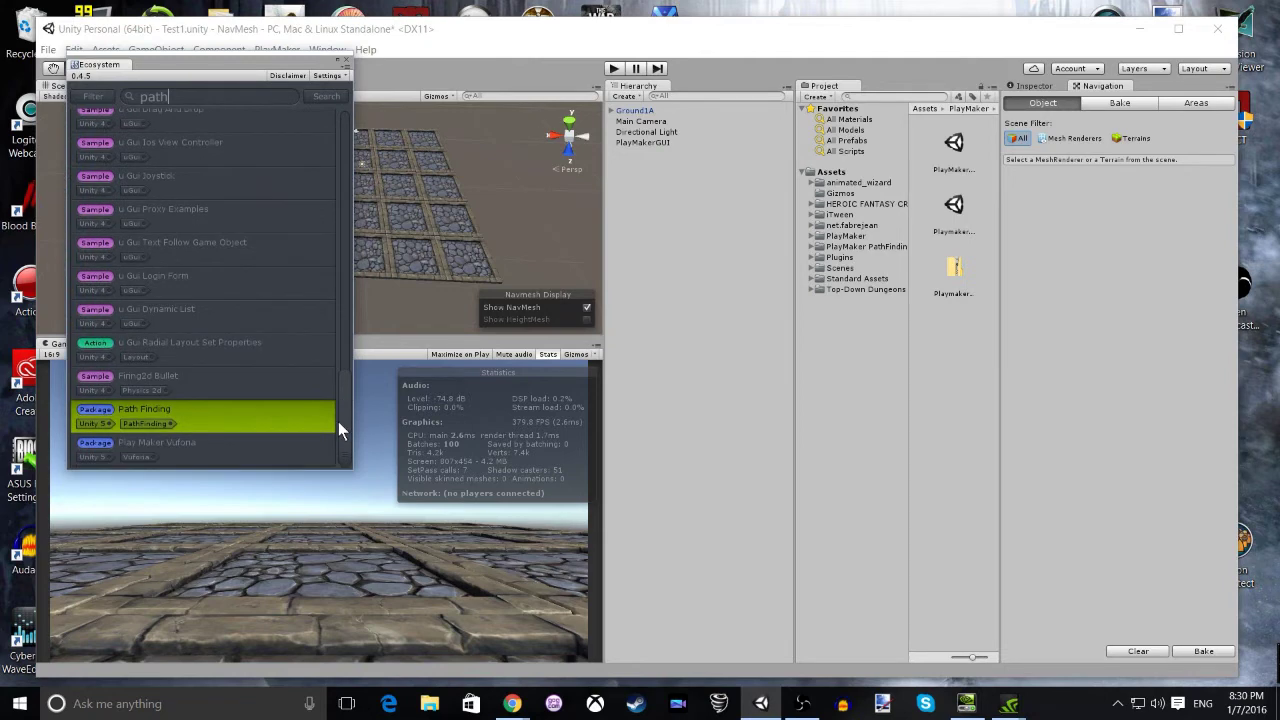
mouse_move(124, 428)
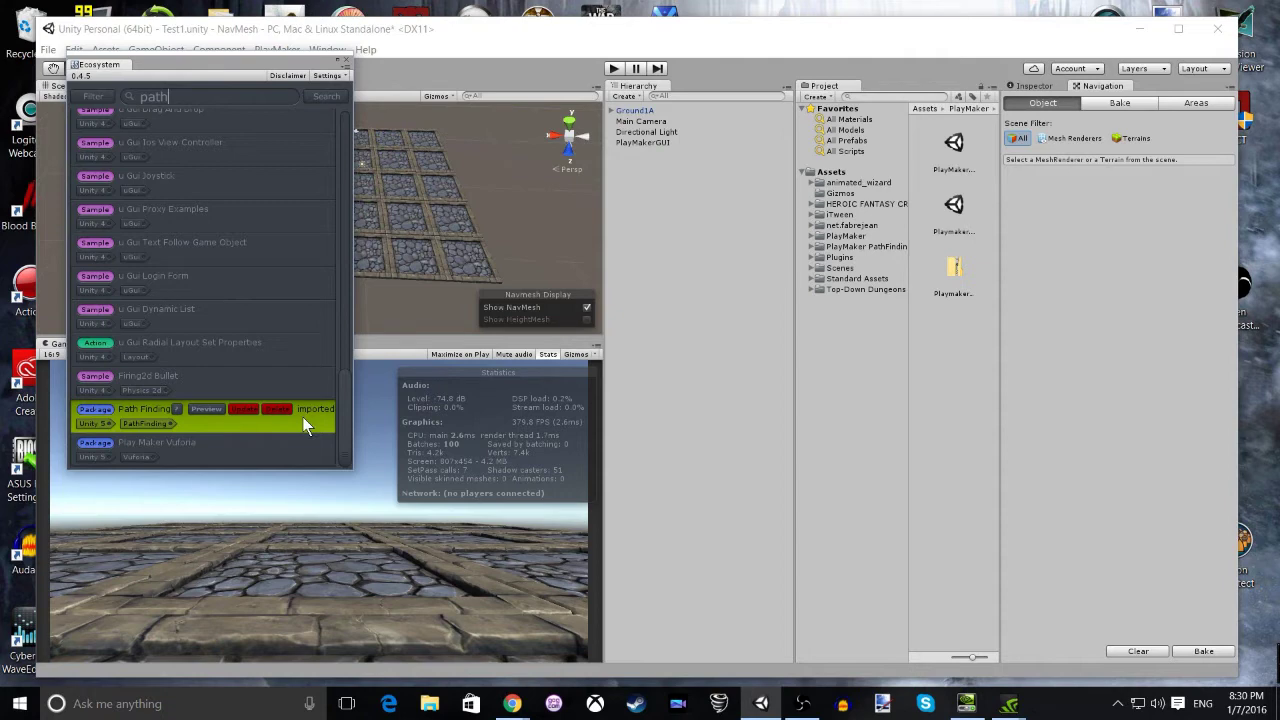
click(346, 60)
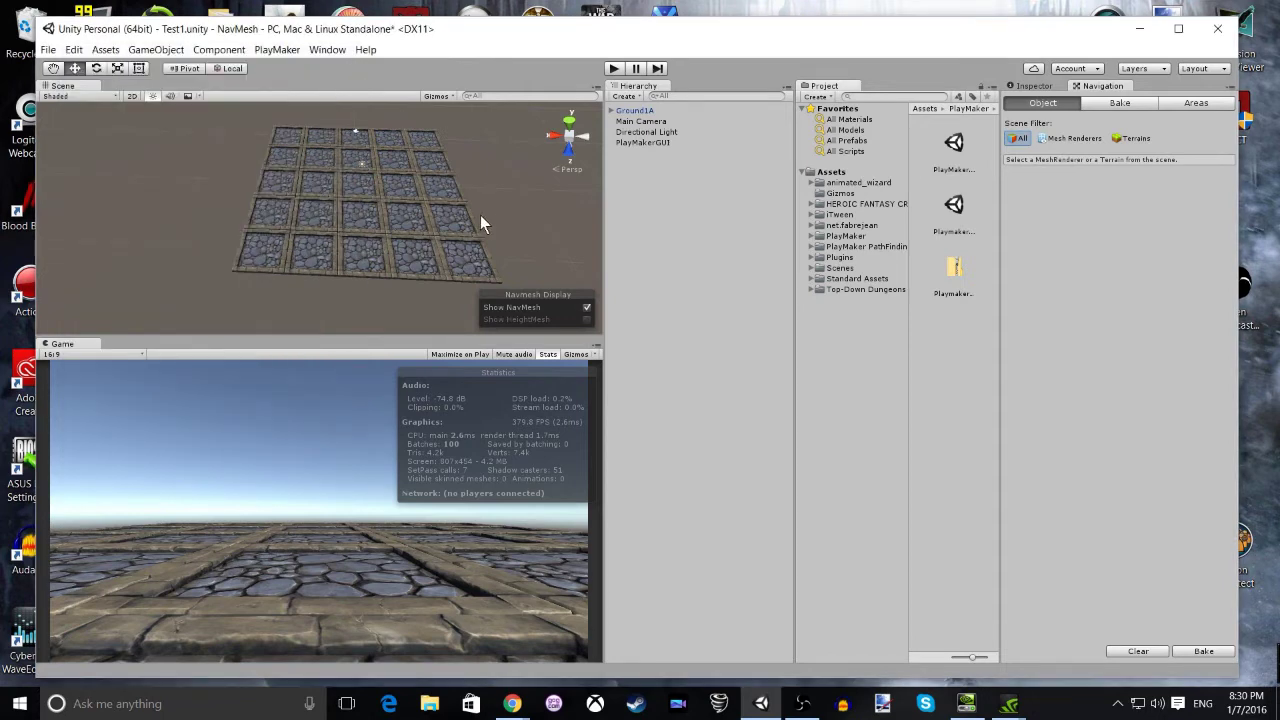
Step: Browse the Top-Down Dungeons Prefabs folder to the wall blockers and preview Blocker_wall5x in the Inspector
click(810, 290)
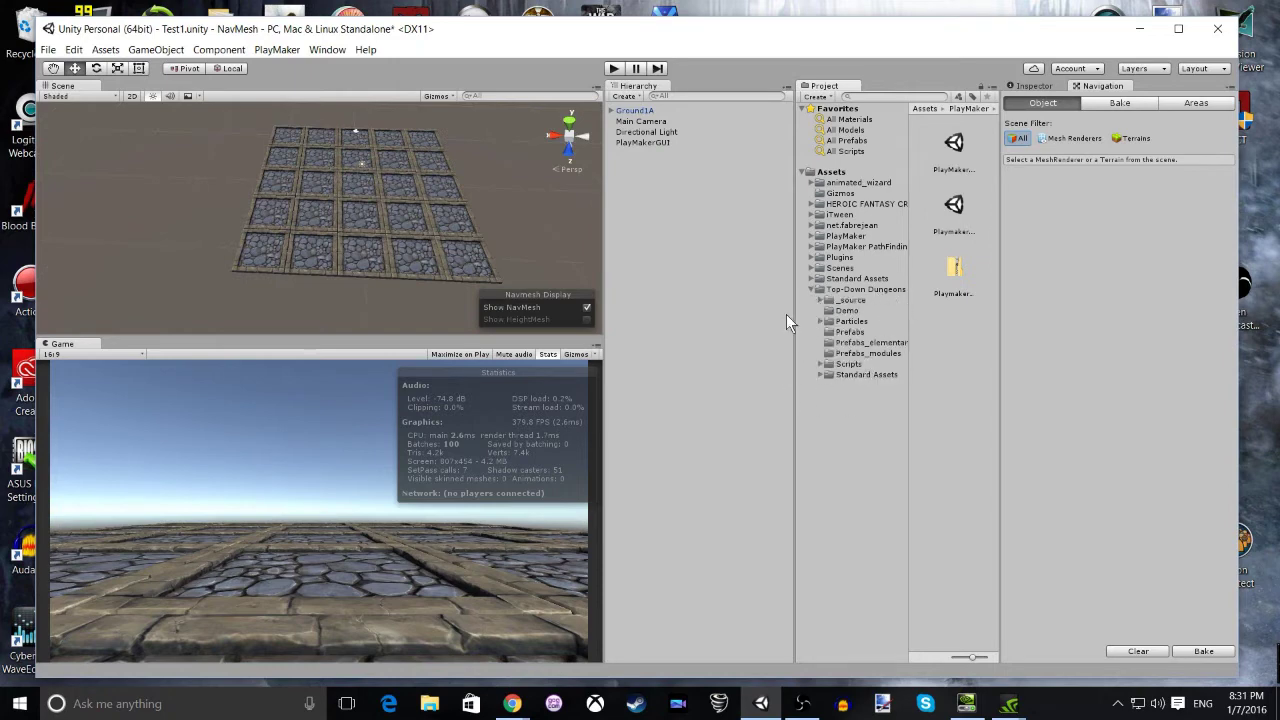
click(847, 333)
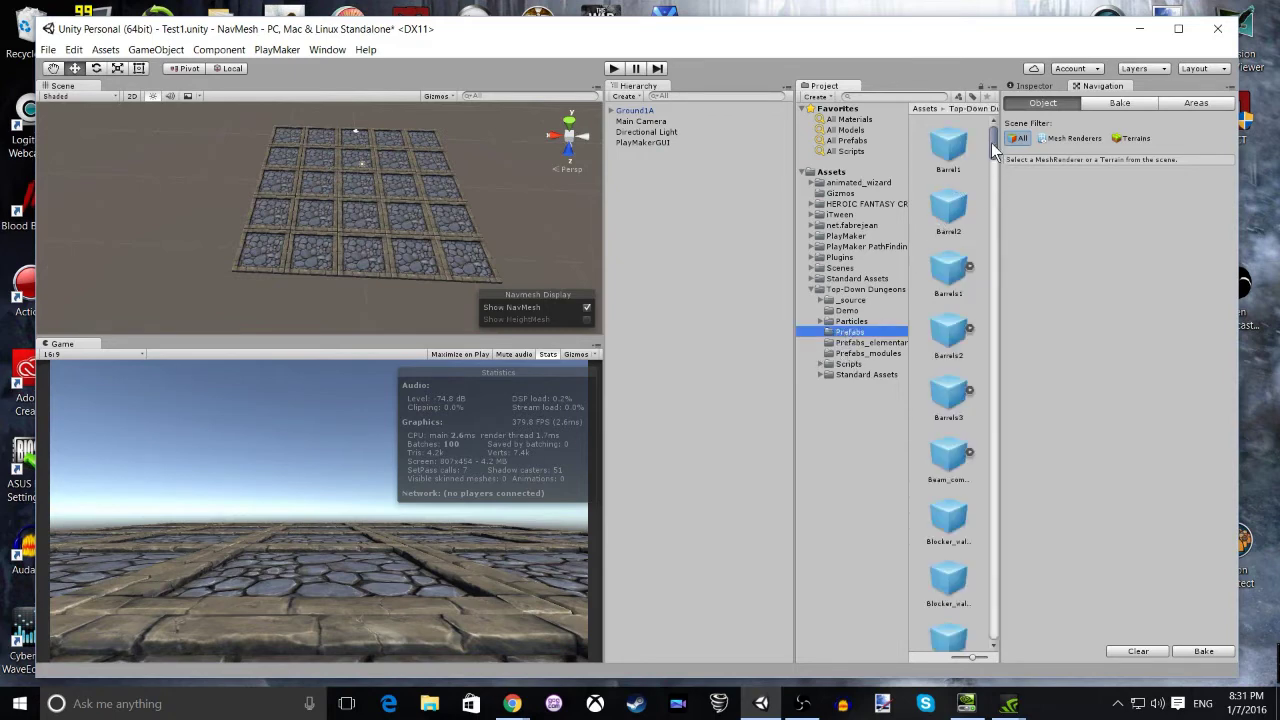
scroll(994, 158, down, 5)
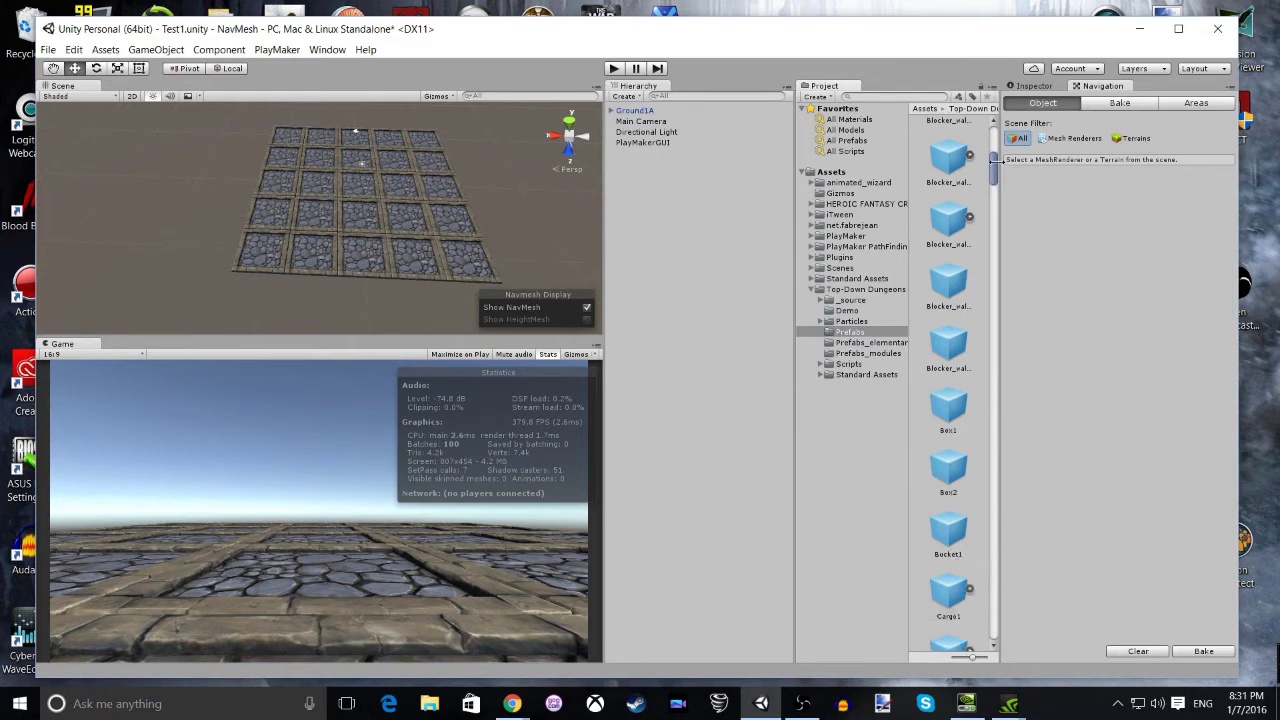
click(946, 228)
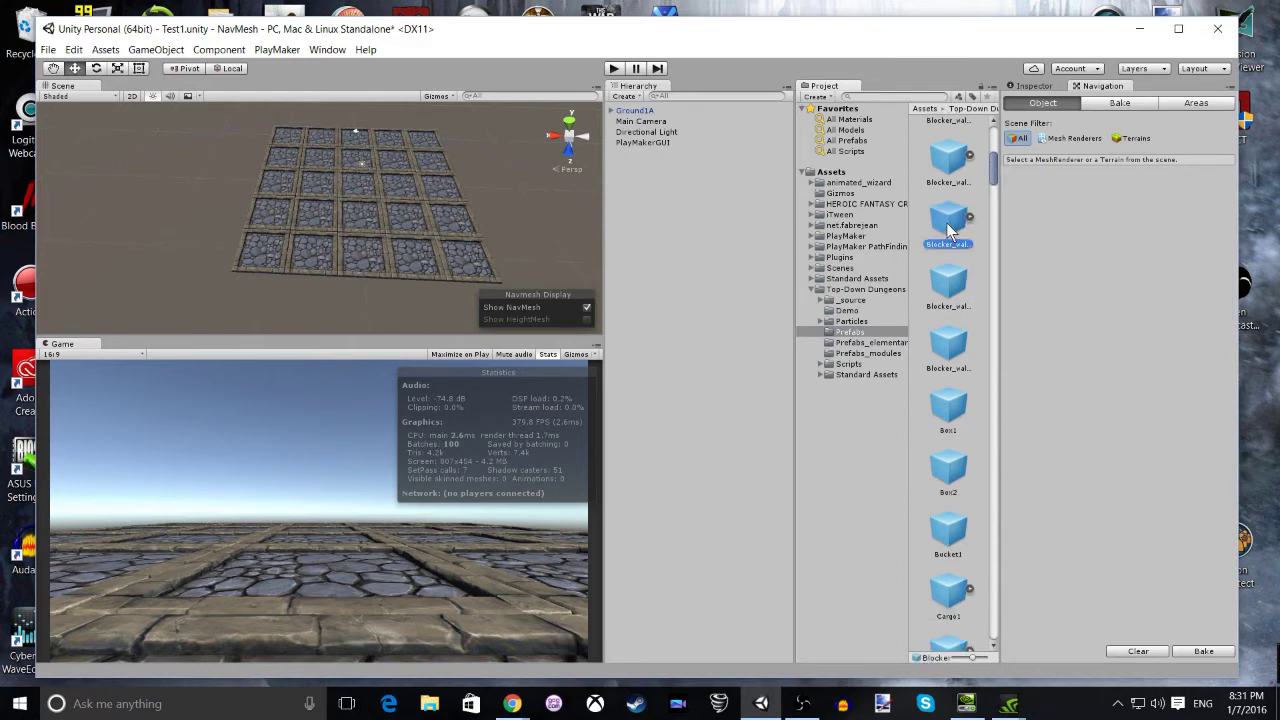
click(950, 284)
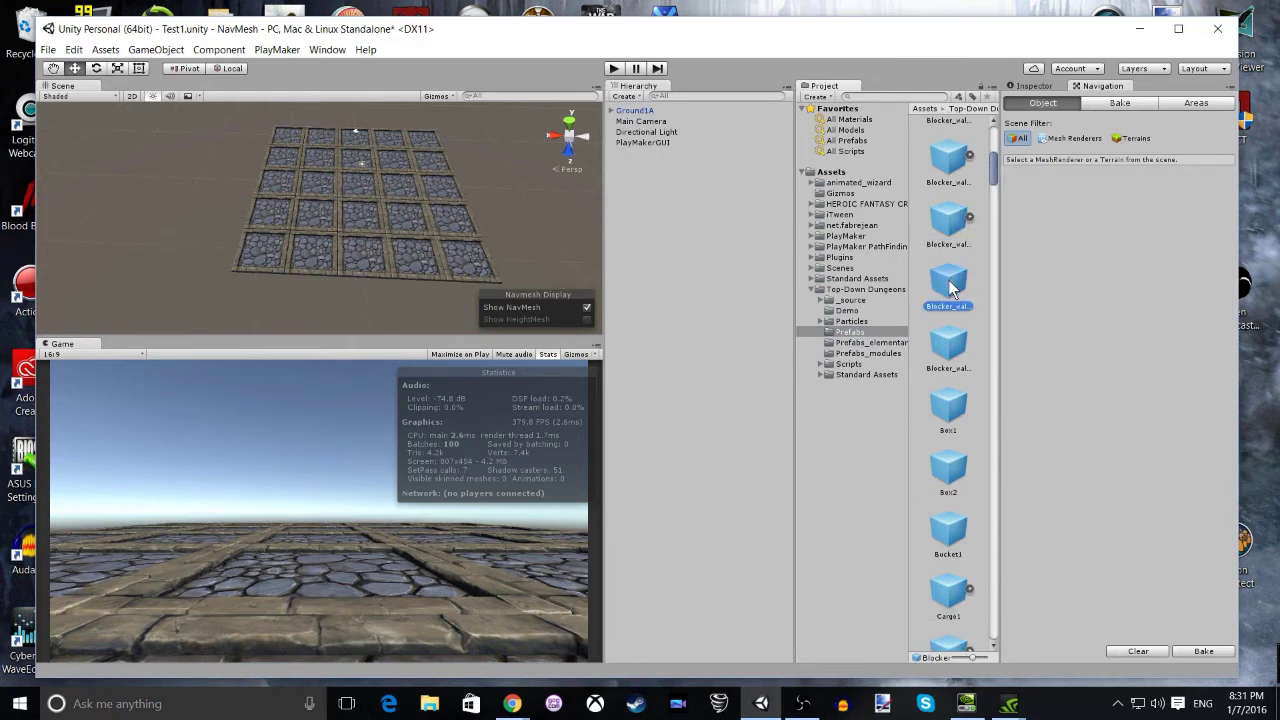
click(1034, 86)
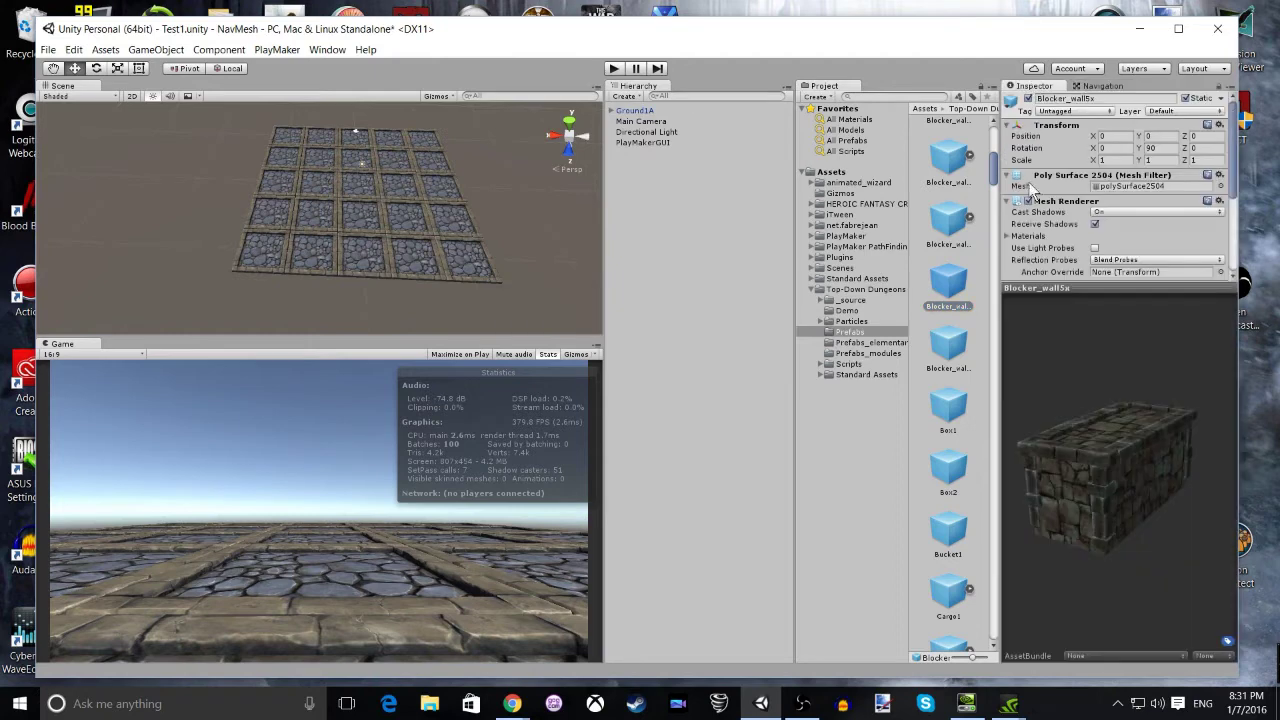
Step: Place the Blocker_wall10x prefab on the ground at about X 7.03, Z 7.76, and duplicate it
click(950, 346)
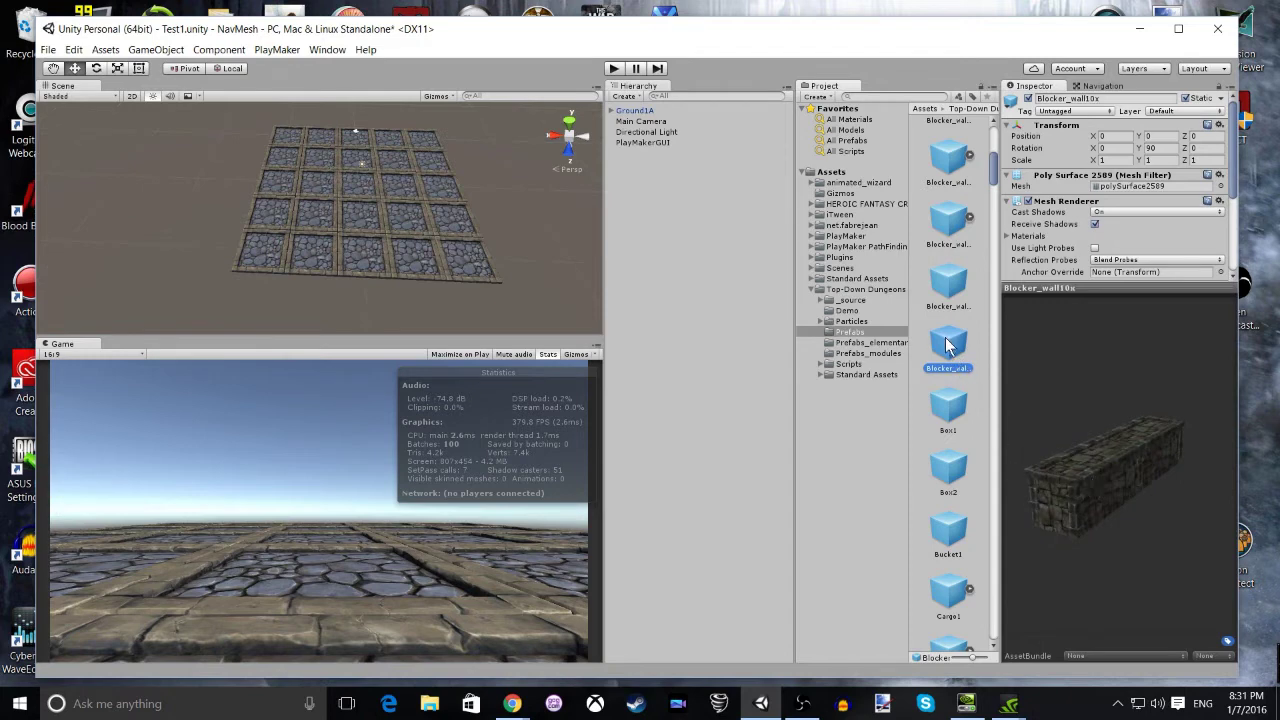
drag(948, 346, 295, 237)
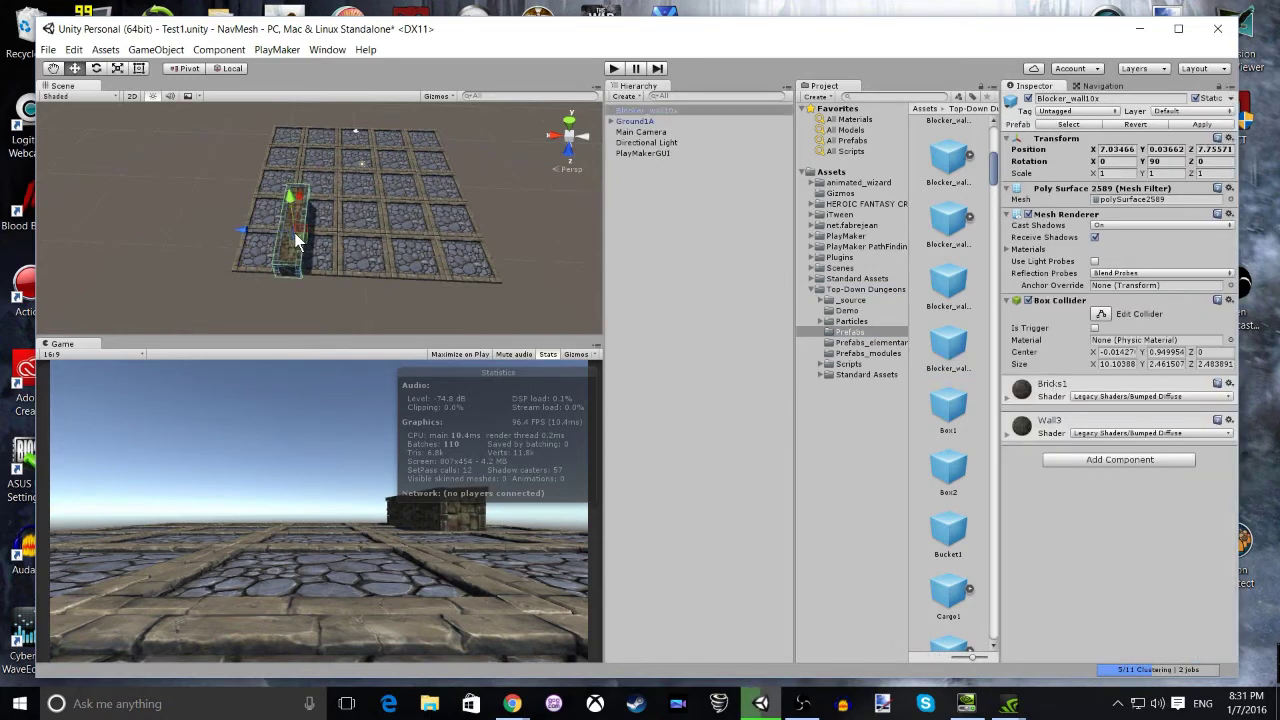
right_click(633, 111)
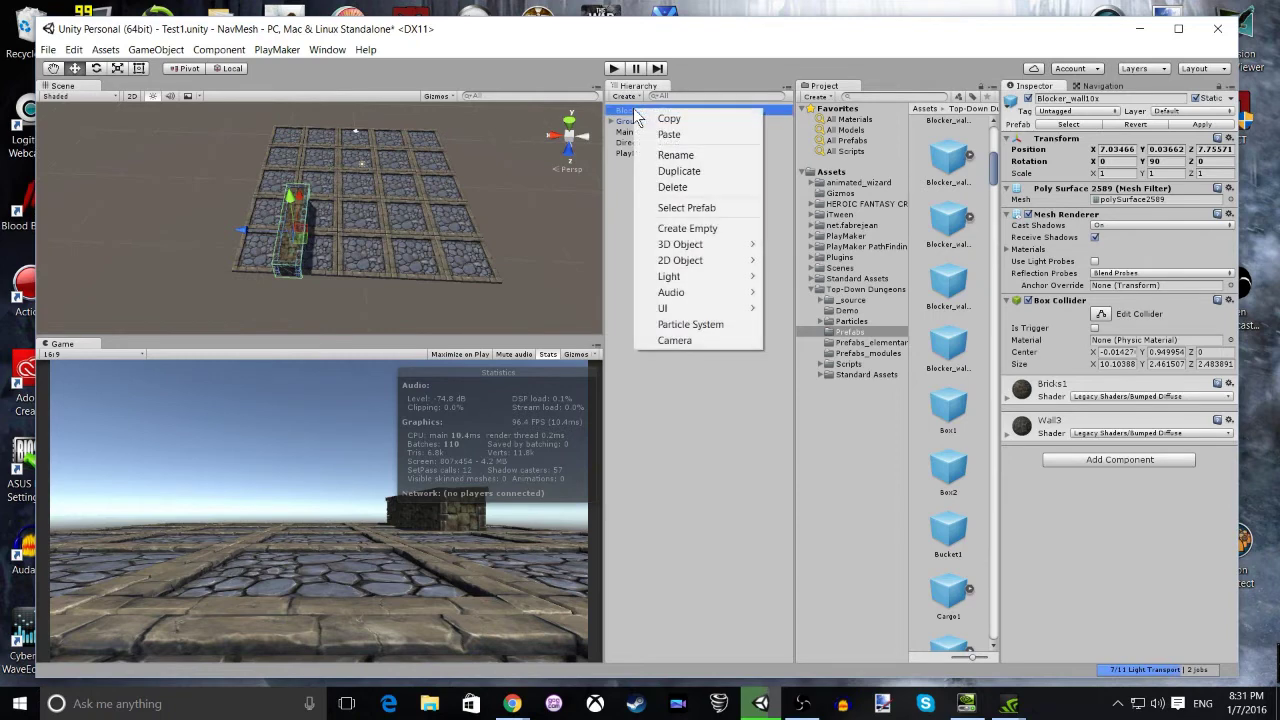
click(671, 174)
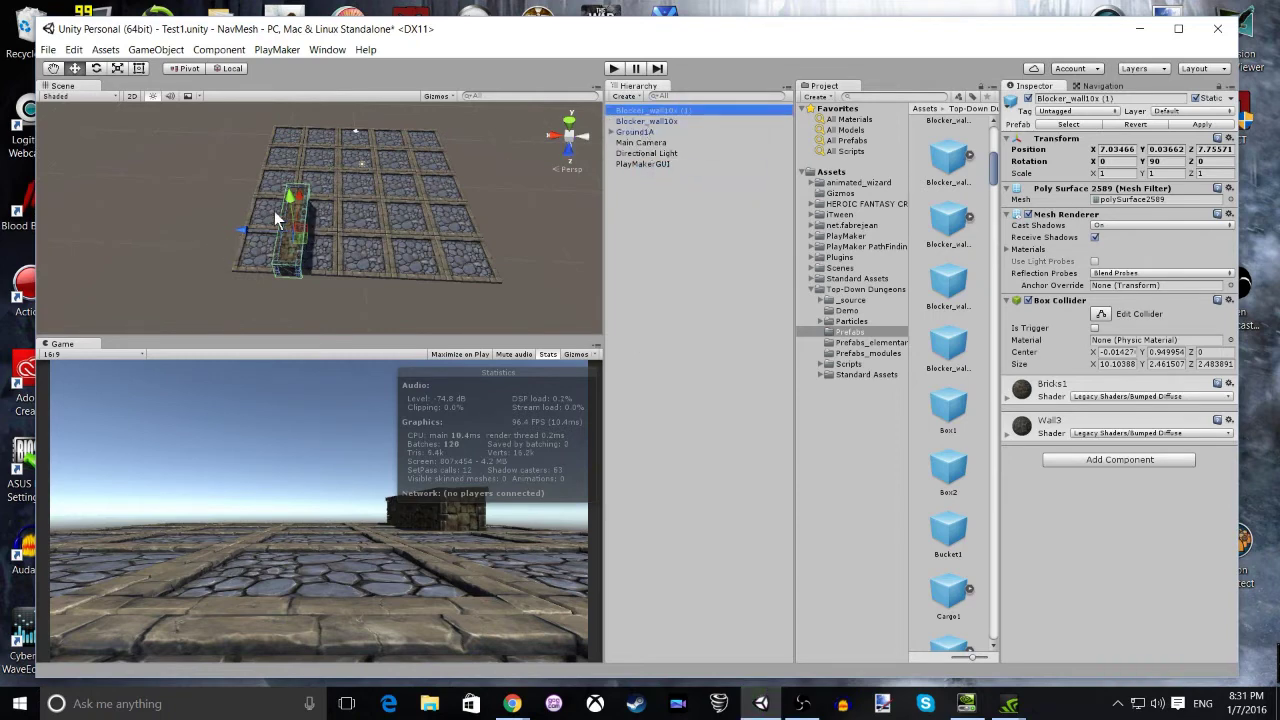
mouse_move(304, 212)
mouse_down()
mouse_move(305, 170)
mouse_move(303, 195)
mouse_up()
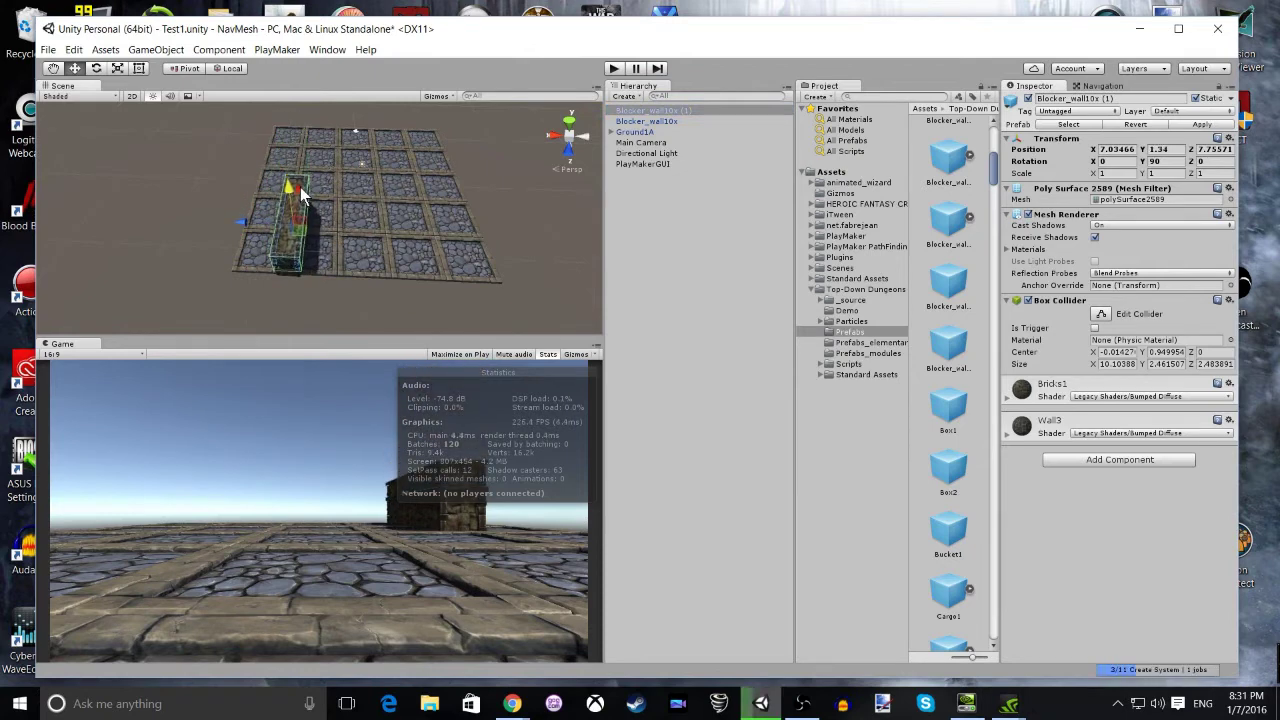
click(76, 50)
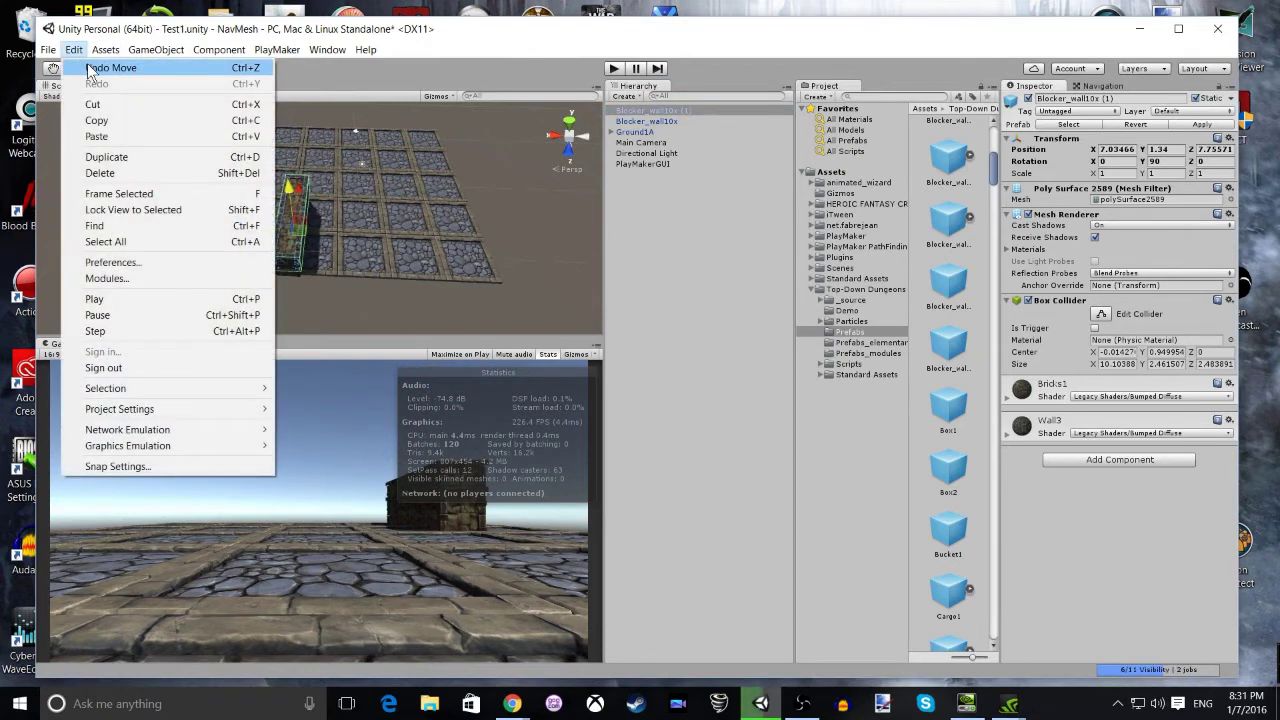
click(89, 67)
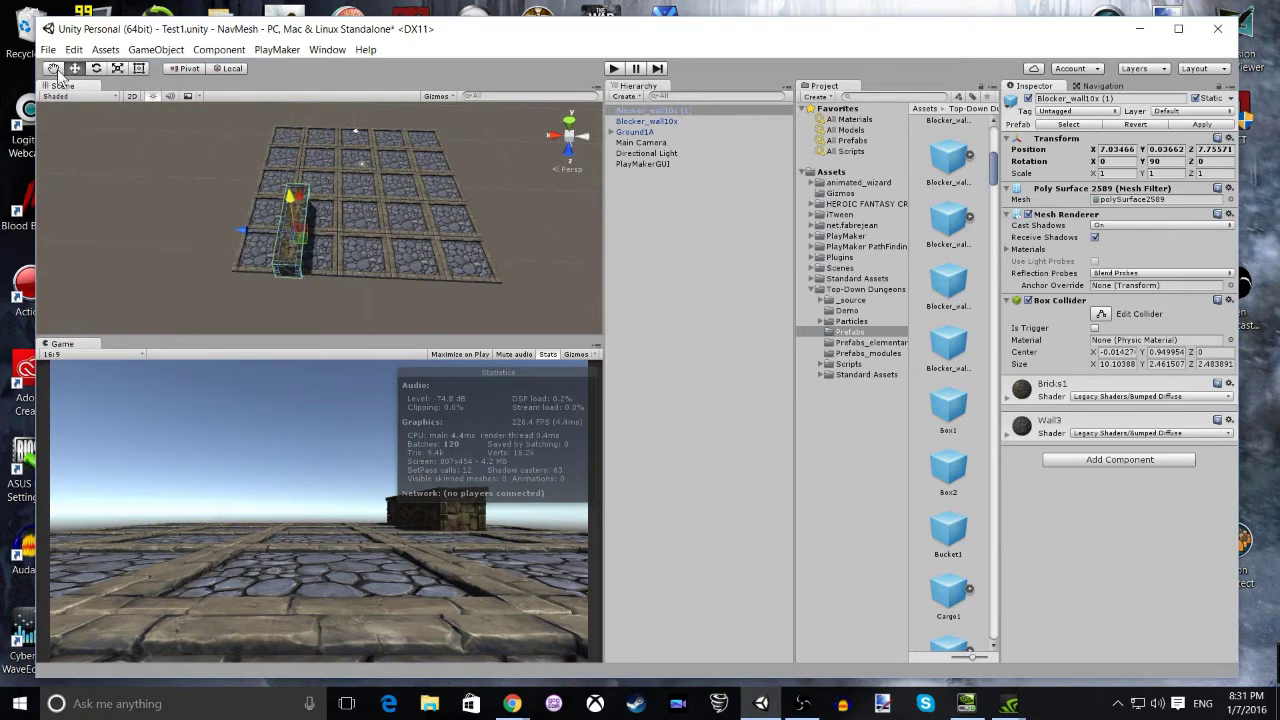
key(q)
right_drag(393, 203, 314, 217)
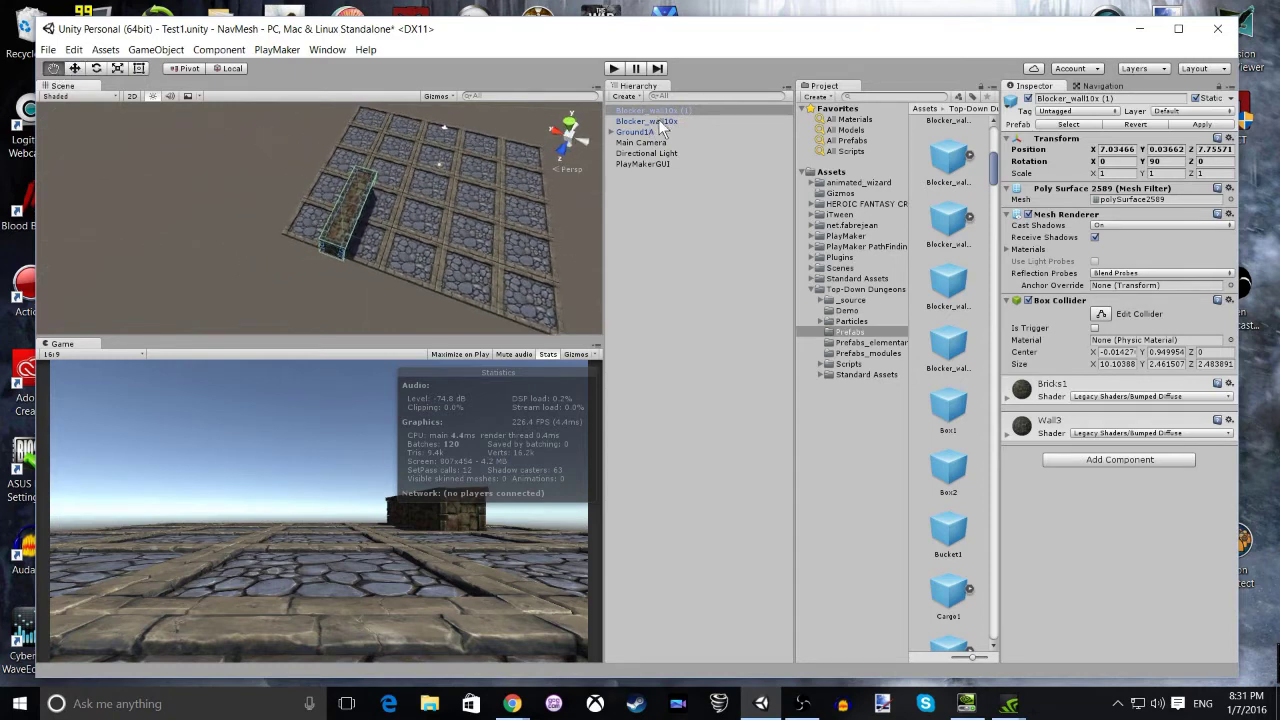
click(74, 68)
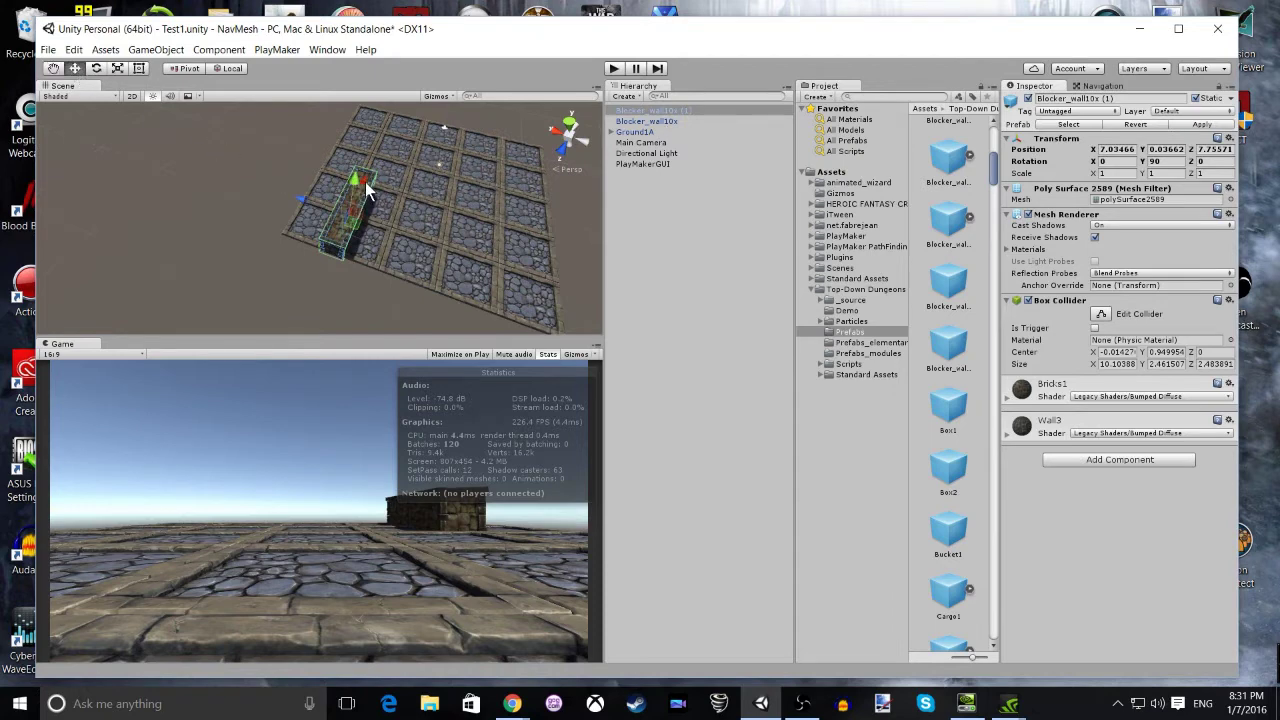
drag(368, 184, 370, 190)
click(74, 49)
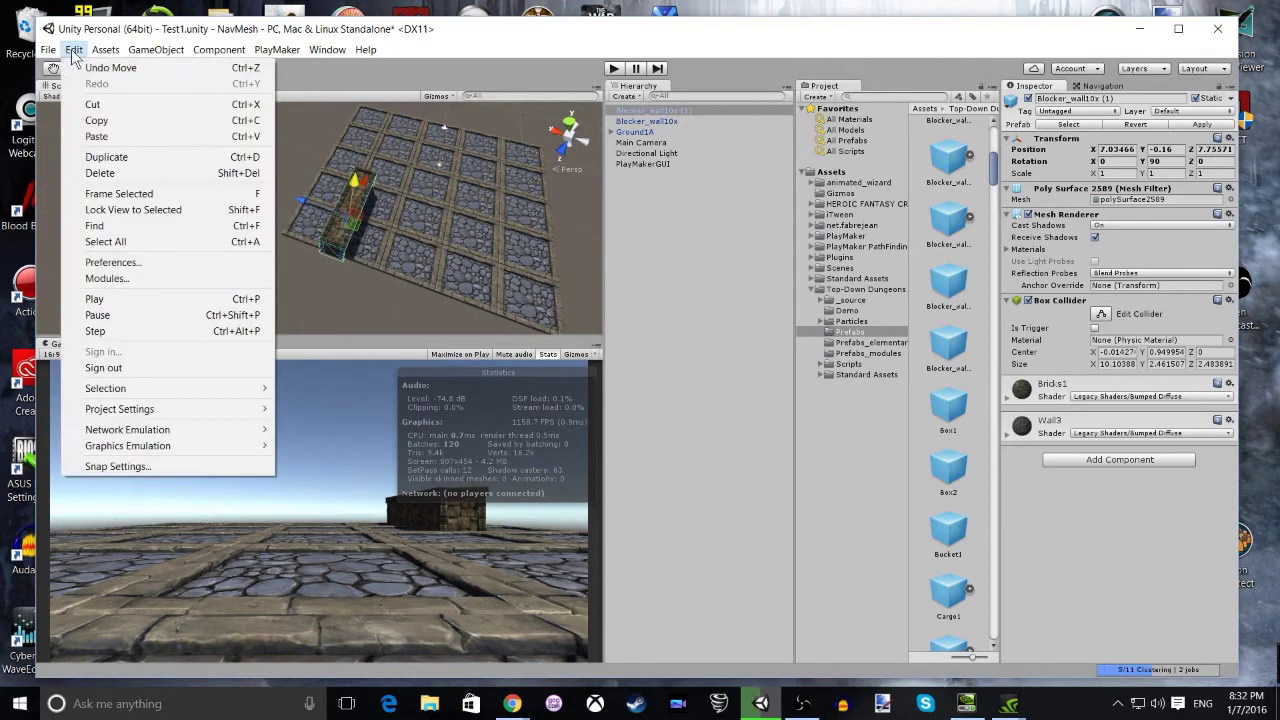
click(96, 66)
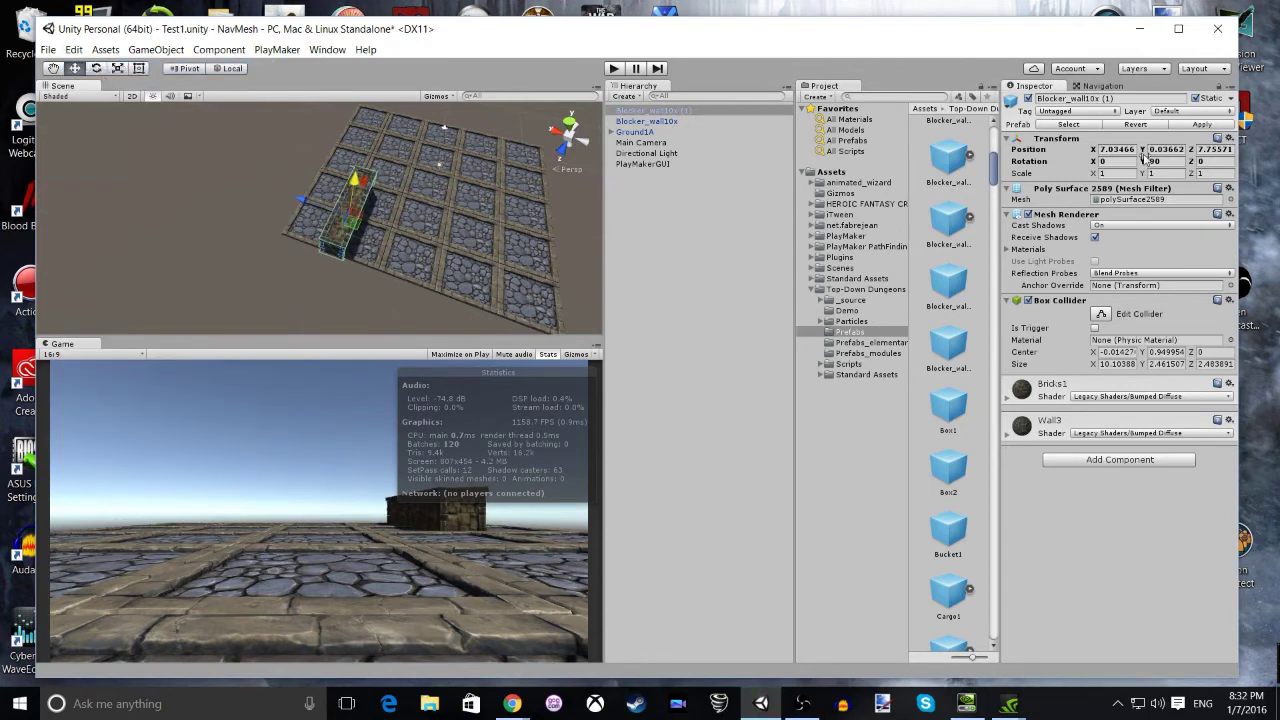
Step: Move the duplicate wall to about Z -0.99 to extend the first, and make it a child of Blocker_wall10x
drag(1193, 152, 1010, 172)
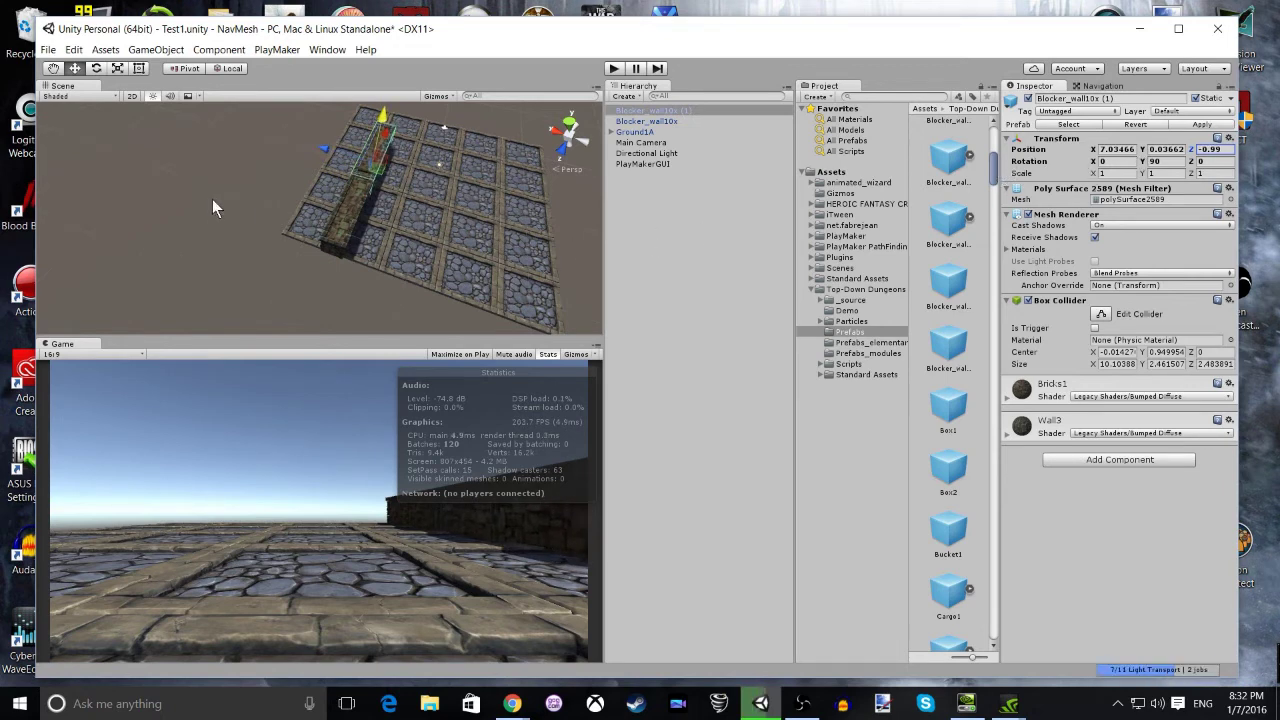
click(650, 111)
drag(664, 119, 665, 124)
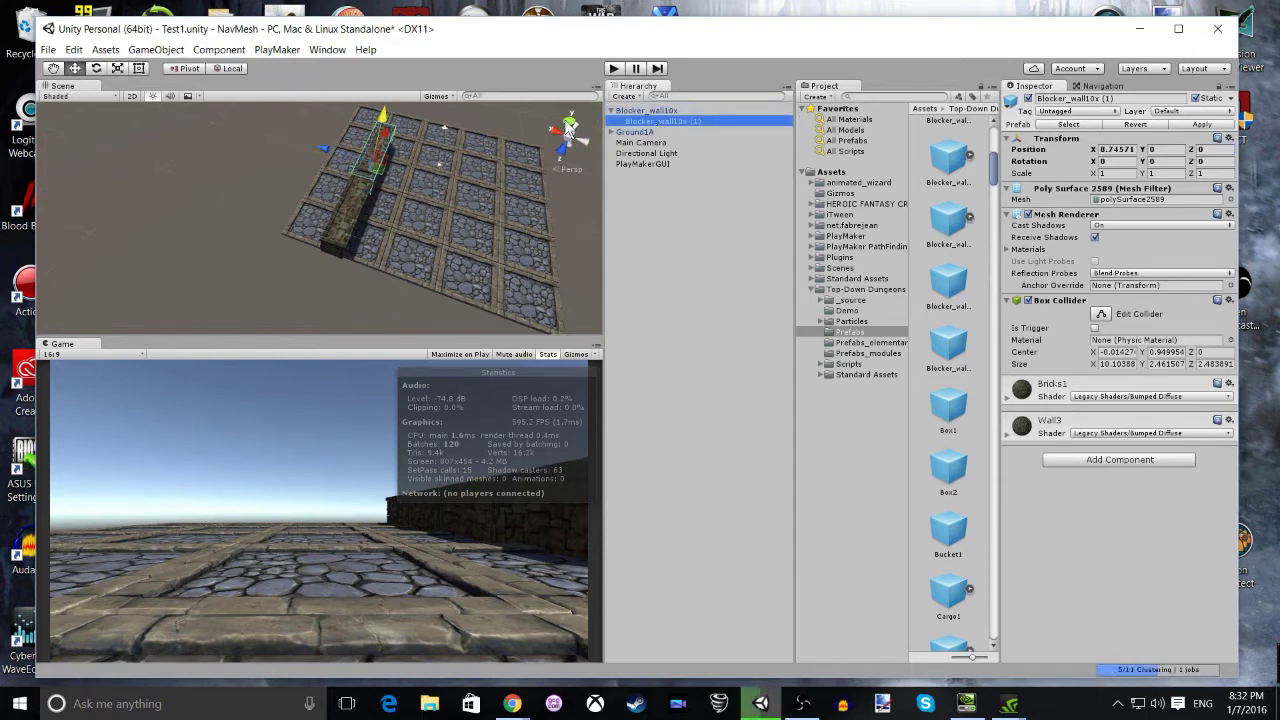
click(611, 111)
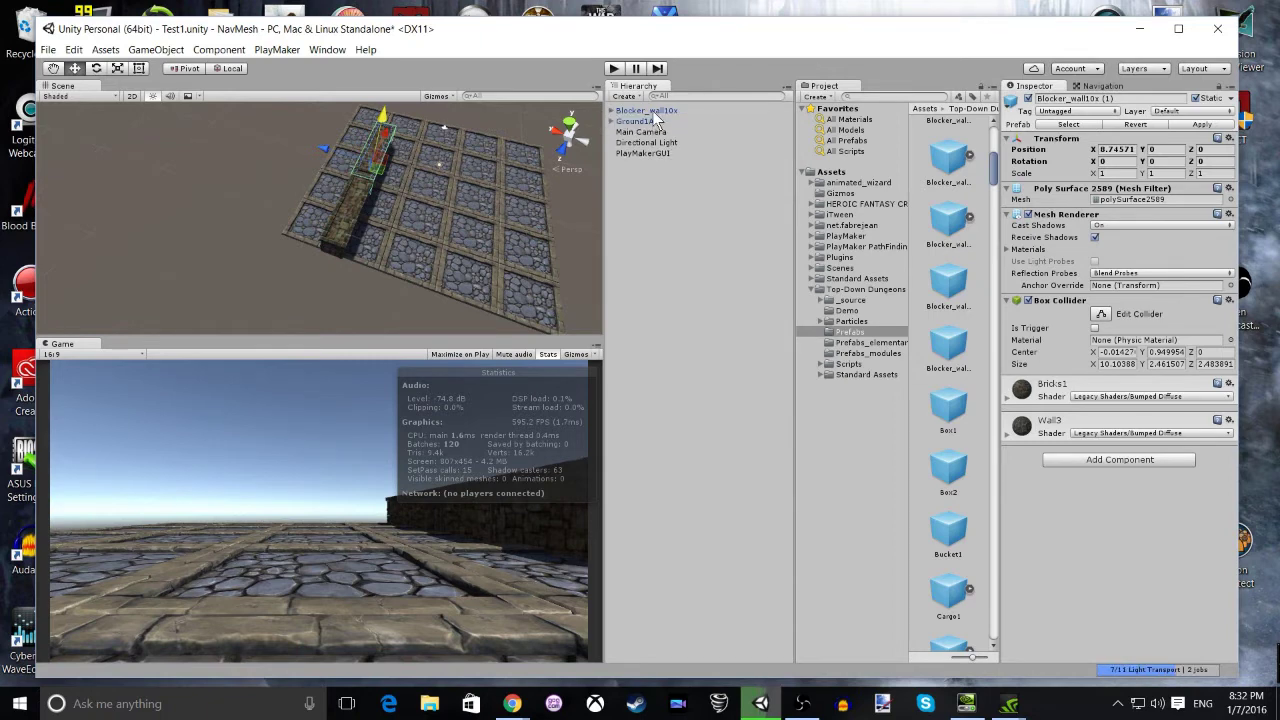
Step: Create two duplicates of the parent Blocker_wall10x together with its child wall
click(654, 108)
right_click(656, 110)
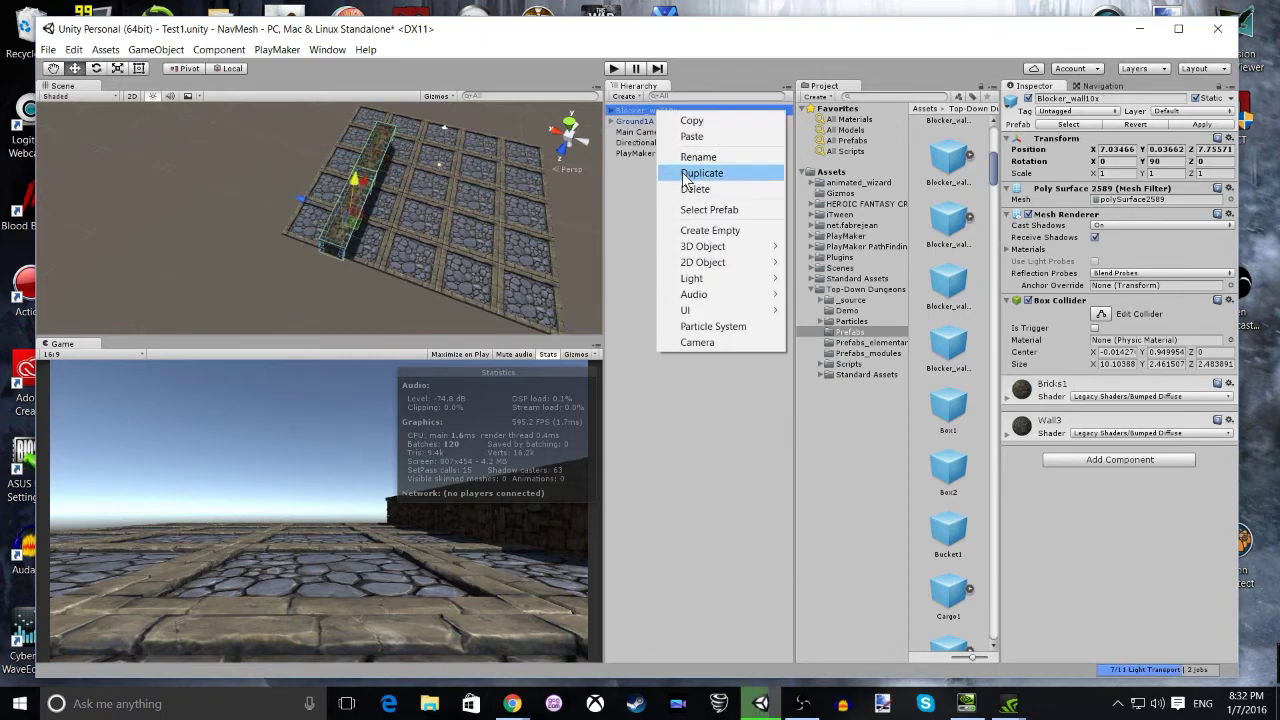
click(697, 173)
right_click(648, 117)
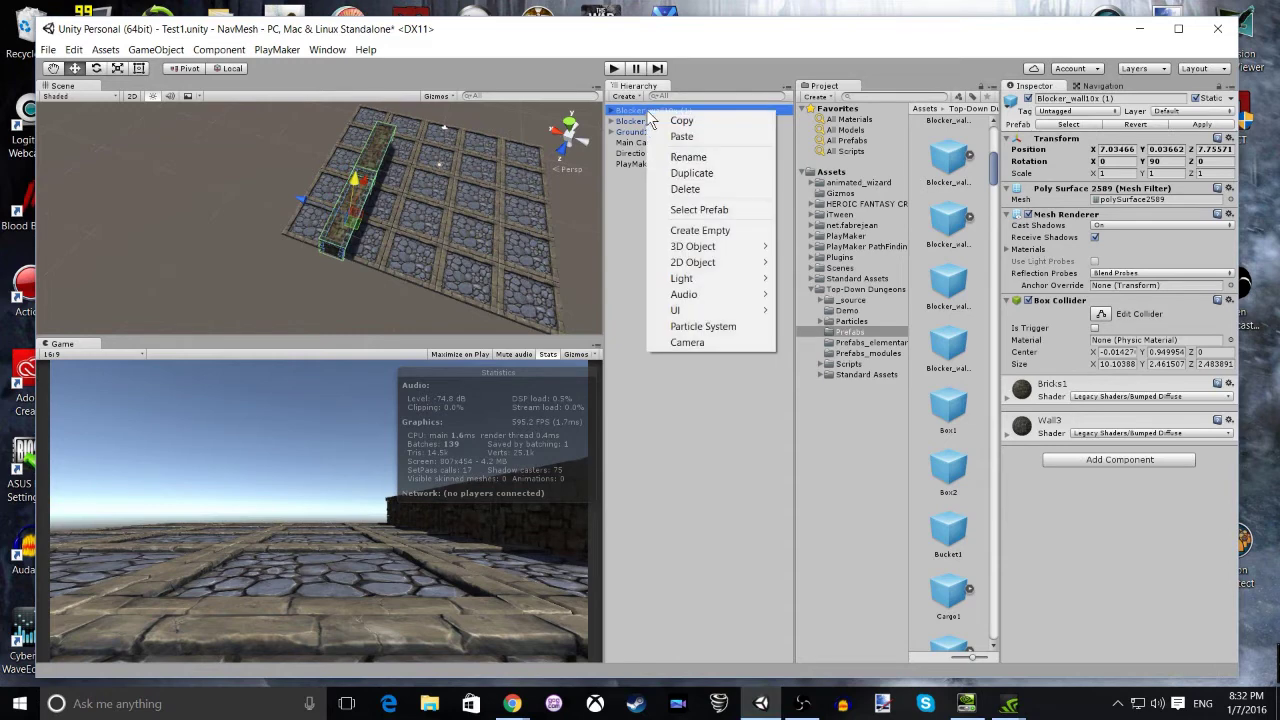
click(684, 174)
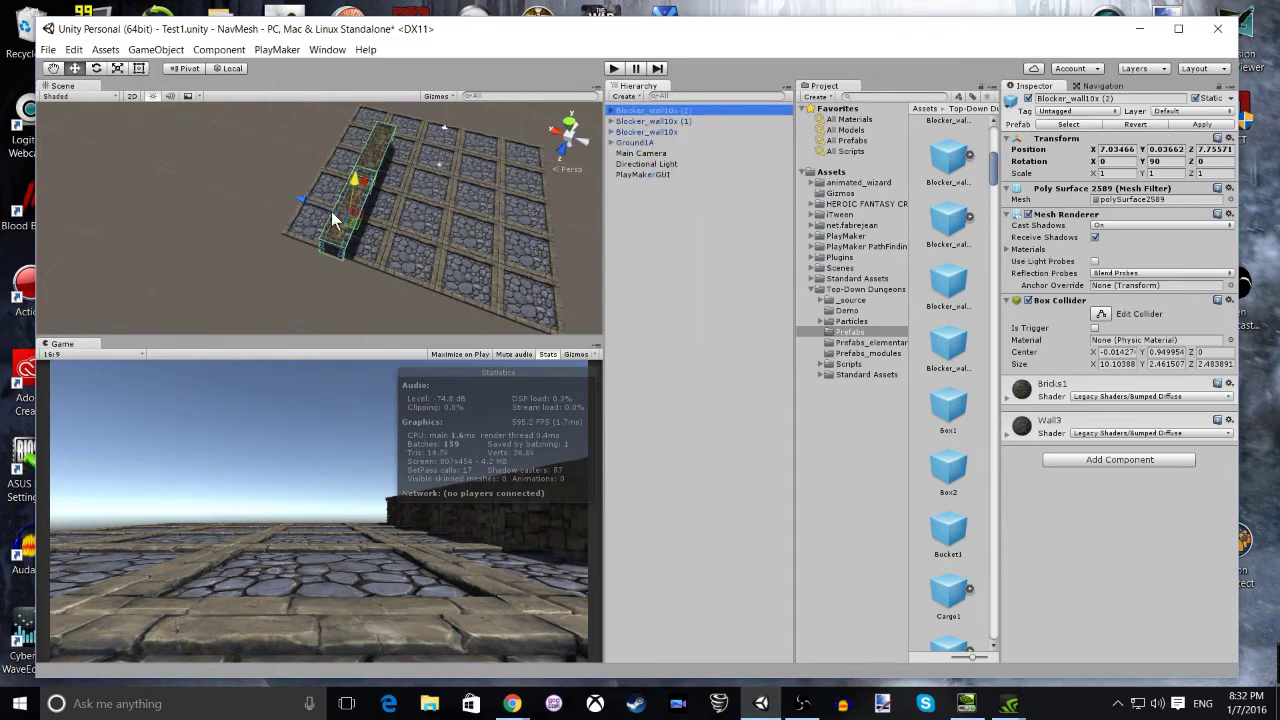
Step: Move Blocker_wall10x (2) to about X -6.44 and Blocker_wall10x (1) to about X 0, parallel to the original wall
drag(301, 199, 421, 236)
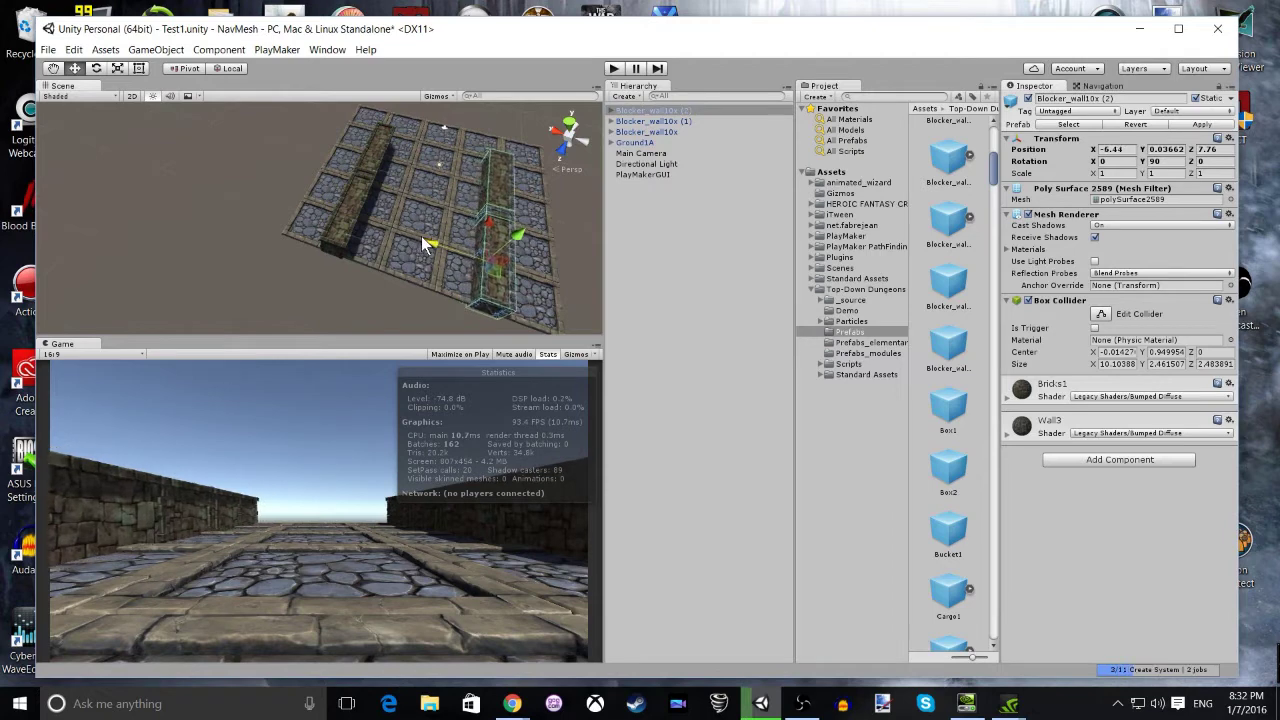
click(653, 121)
drag(302, 205, 360, 220)
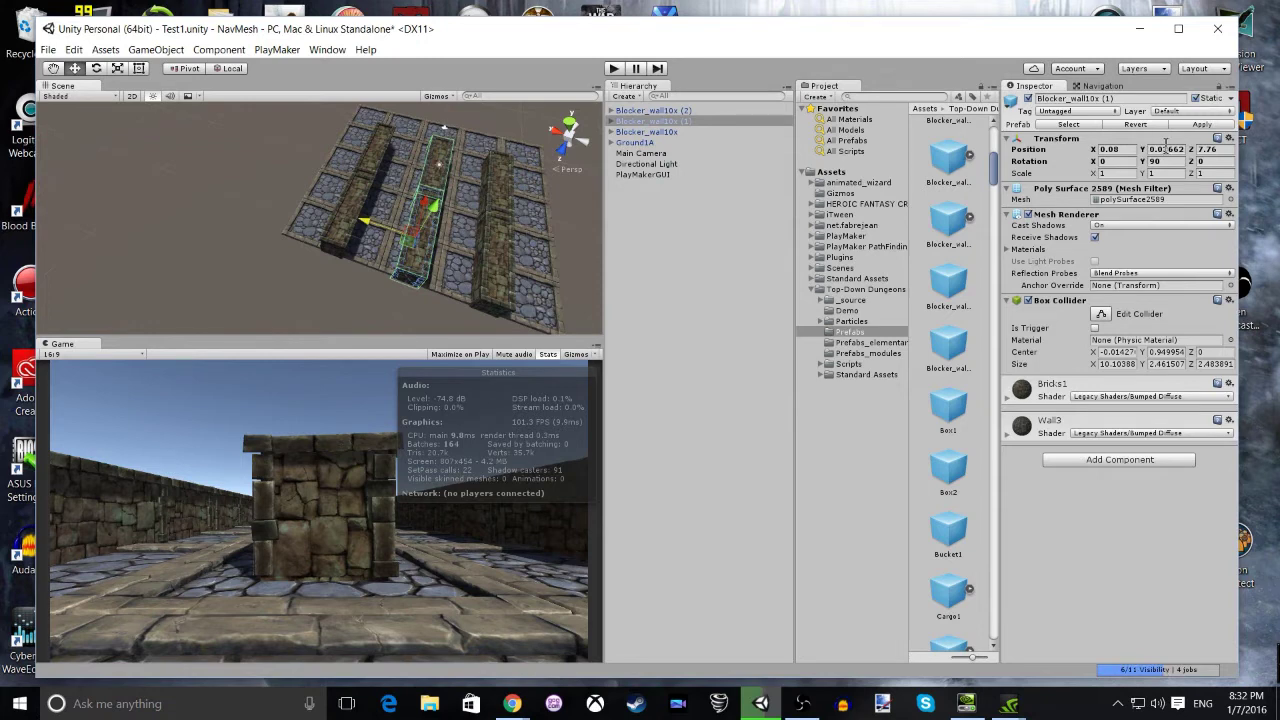
Step: Shift Blocker_wall10x (1), the middle wall, along the Z axis to 1.27
drag(1190, 149, 1145, 163)
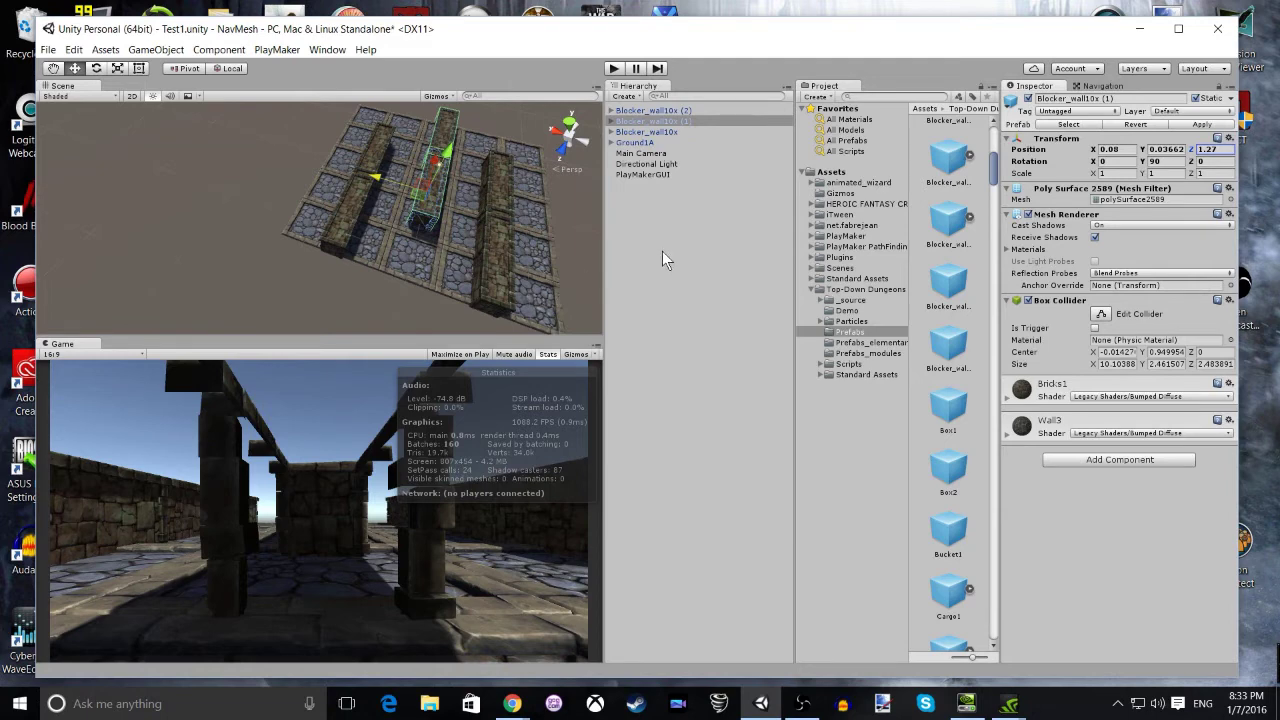
Step: Place the wizard model at about X 10.50, Z 9.65 and the Barrel1 prefab at about X -10.06, Y 0.11, Z 10.26 on the ground
click(850, 182)
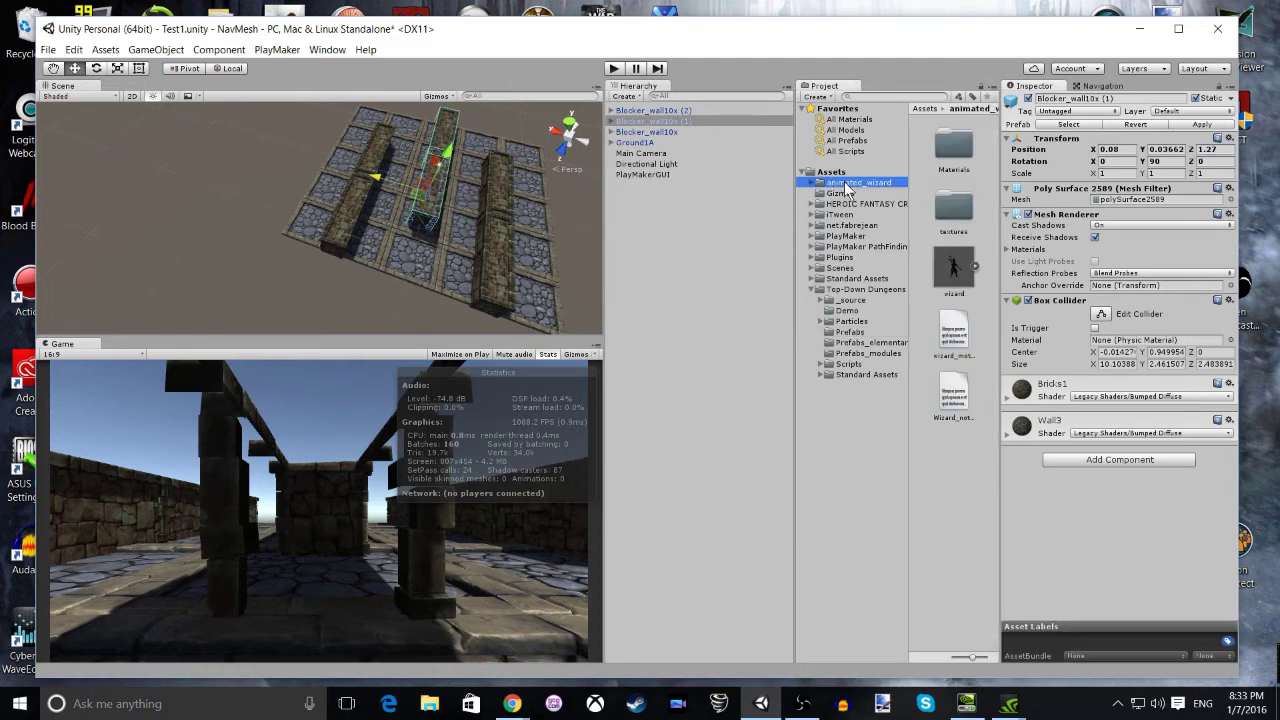
drag(954, 270, 316, 228)
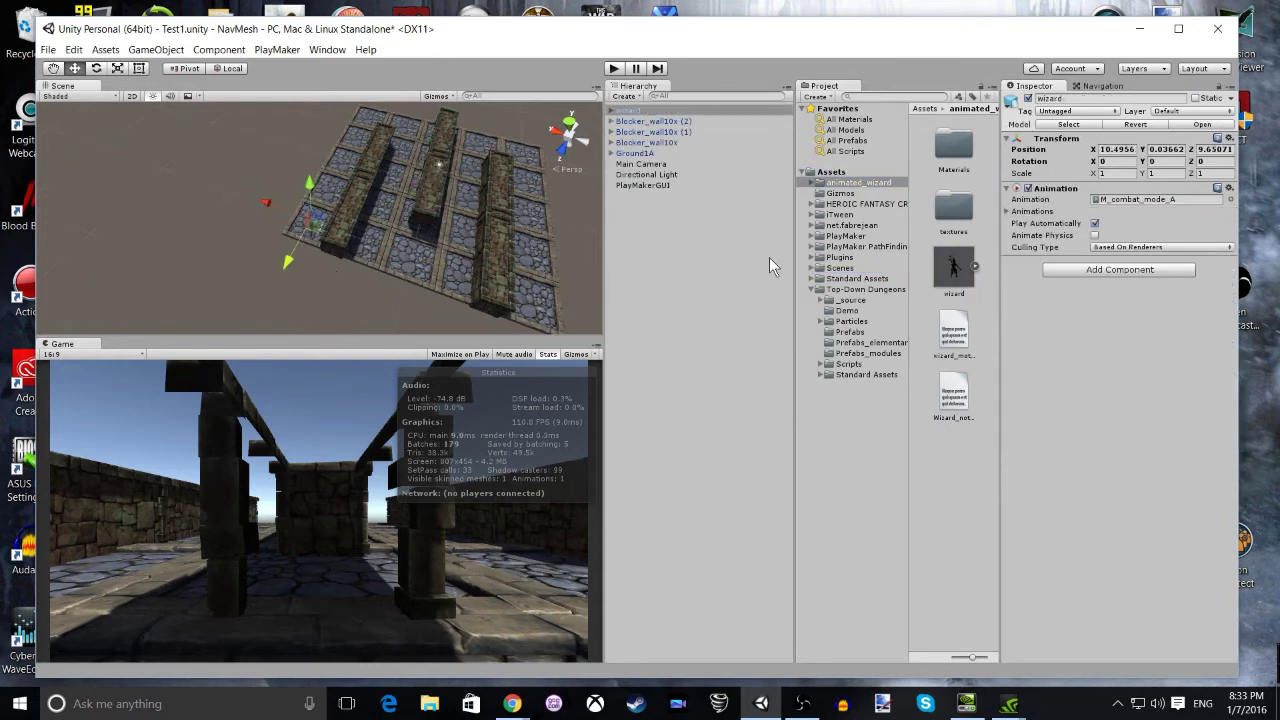
click(849, 332)
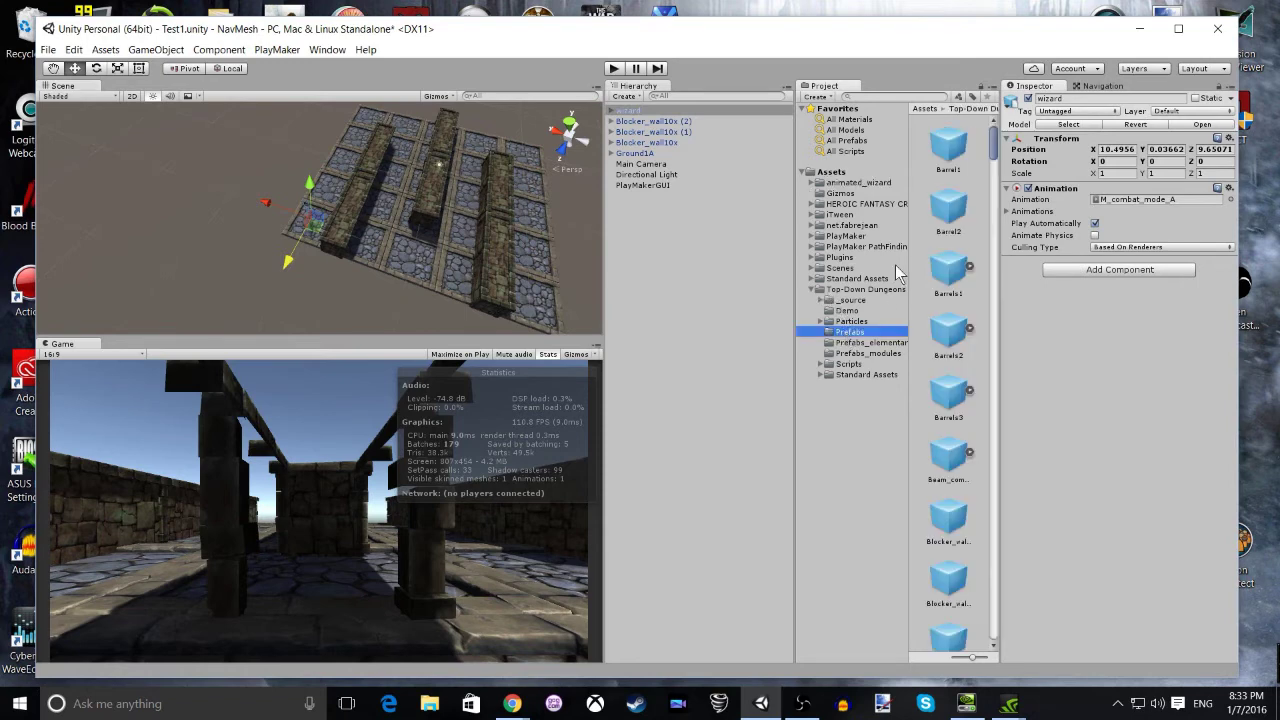
click(950, 152)
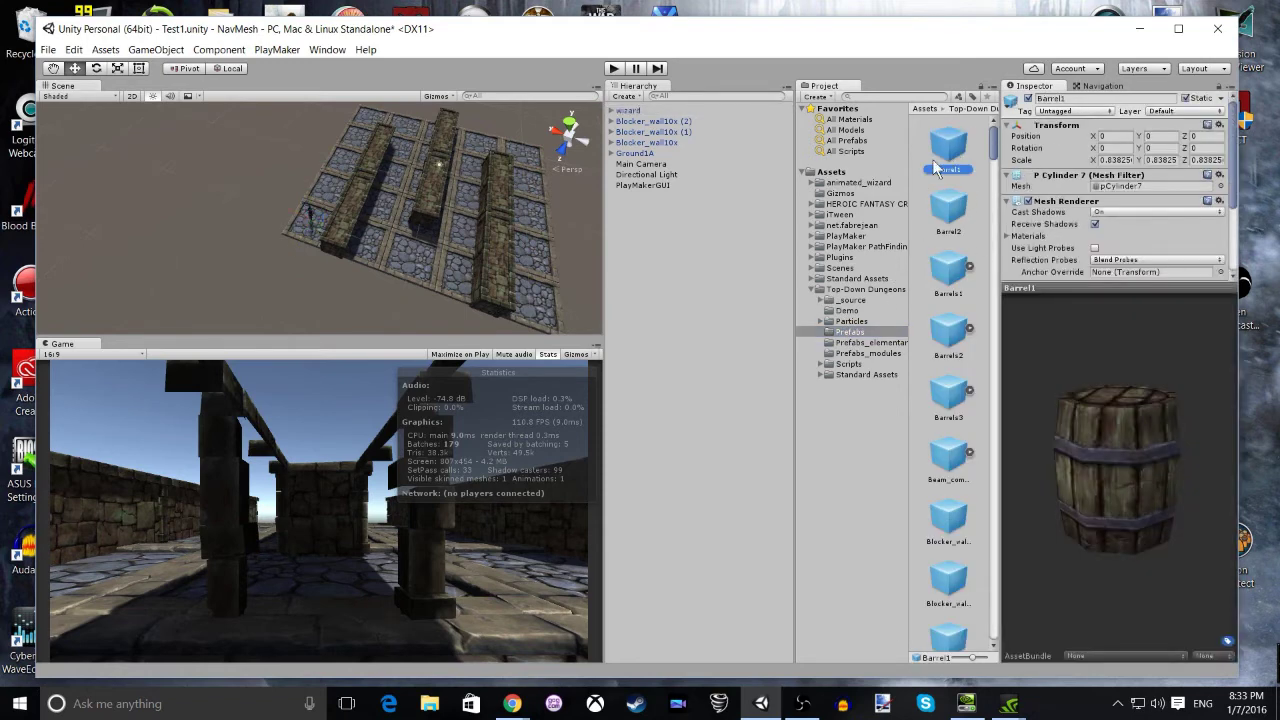
drag(950, 147, 528, 303)
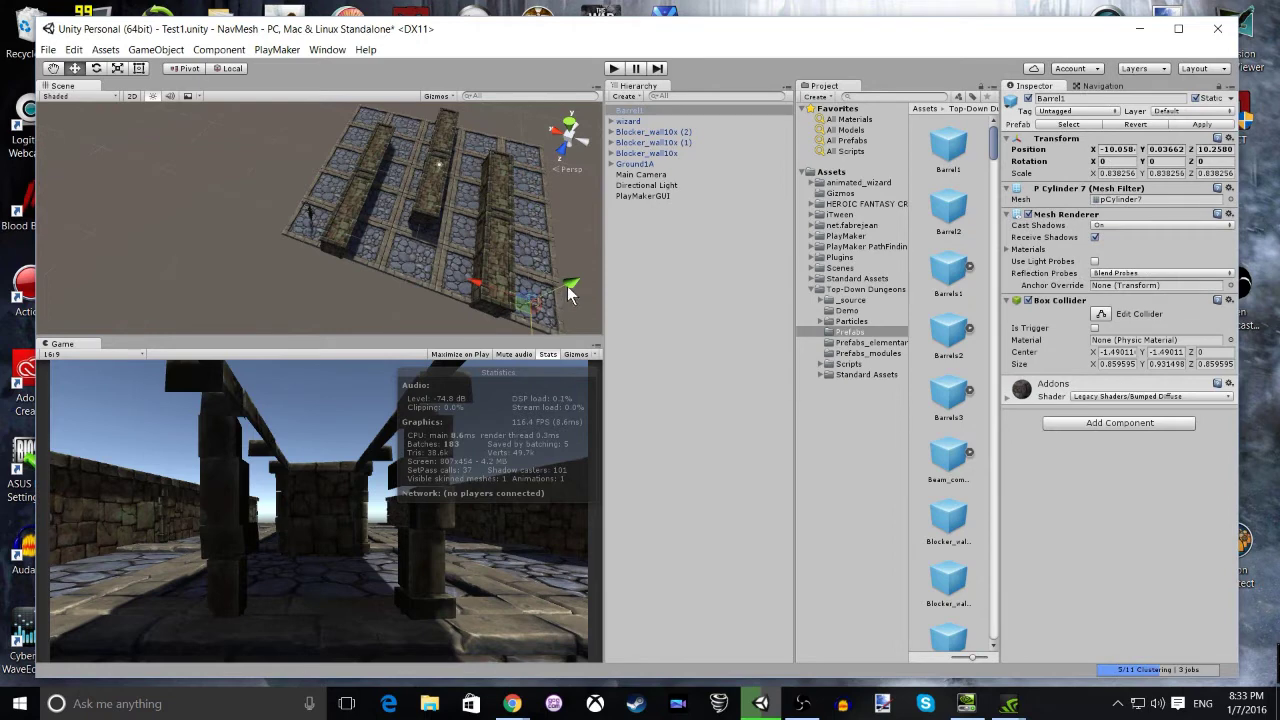
drag(570, 288, 572, 290)
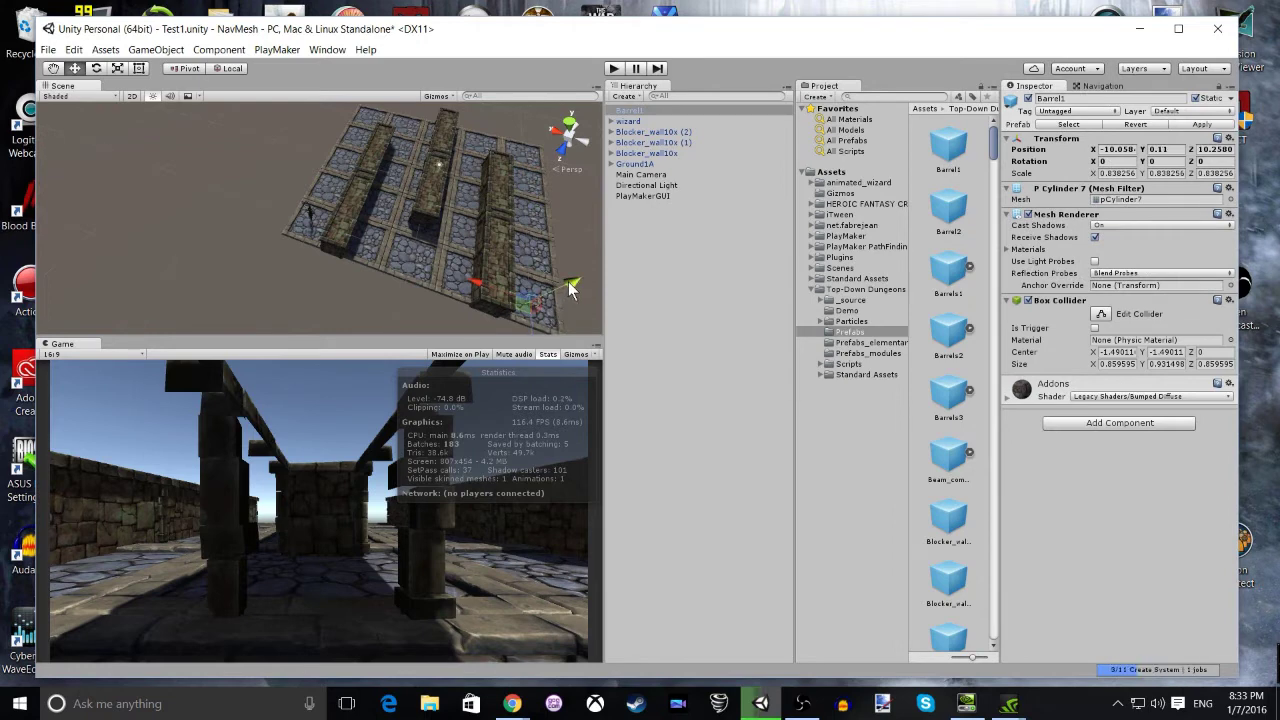
Step: Check the navigation settings of a ground tile, Barrel1 and the wizard, and bake the level's NavMesh
click(409, 260)
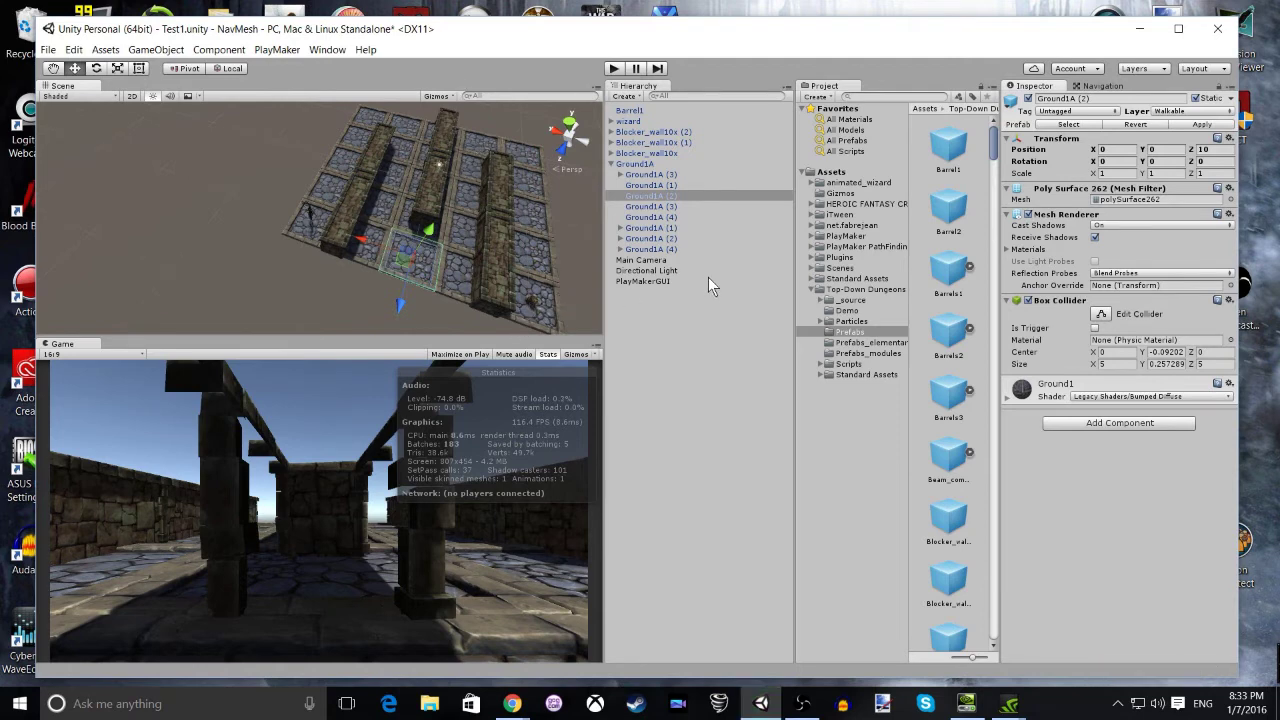
click(1097, 87)
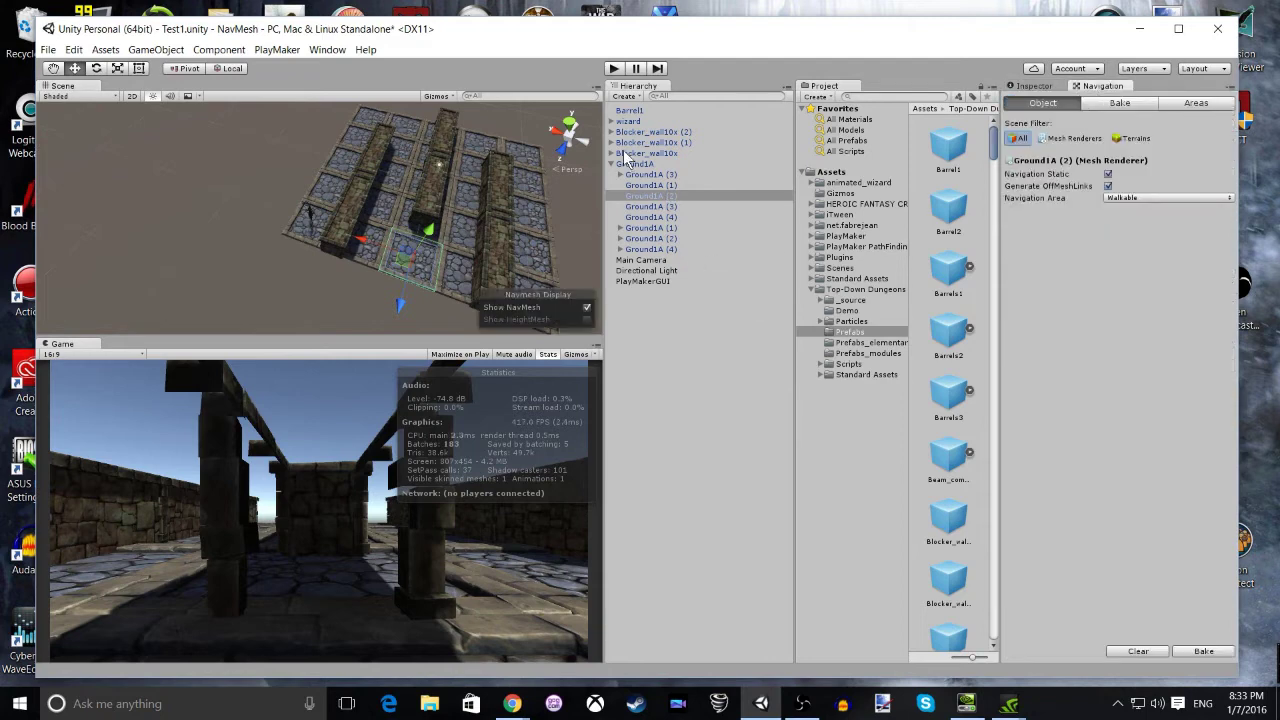
click(631, 112)
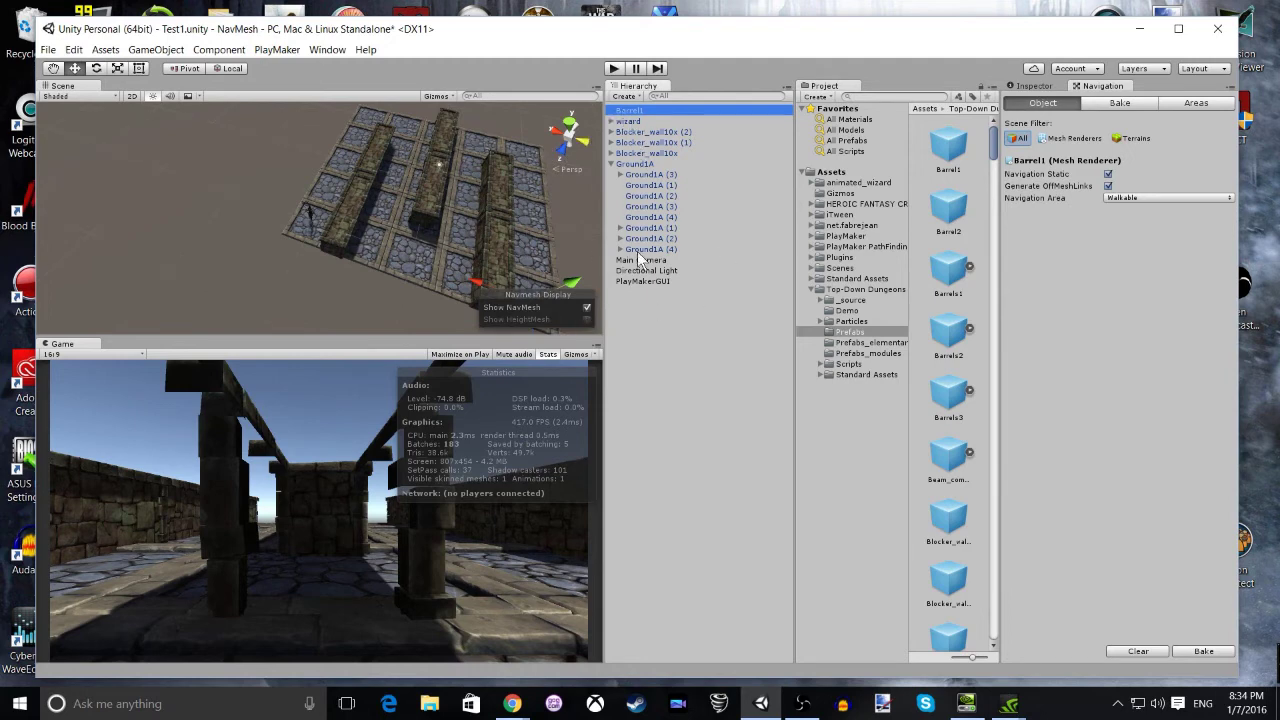
click(648, 122)
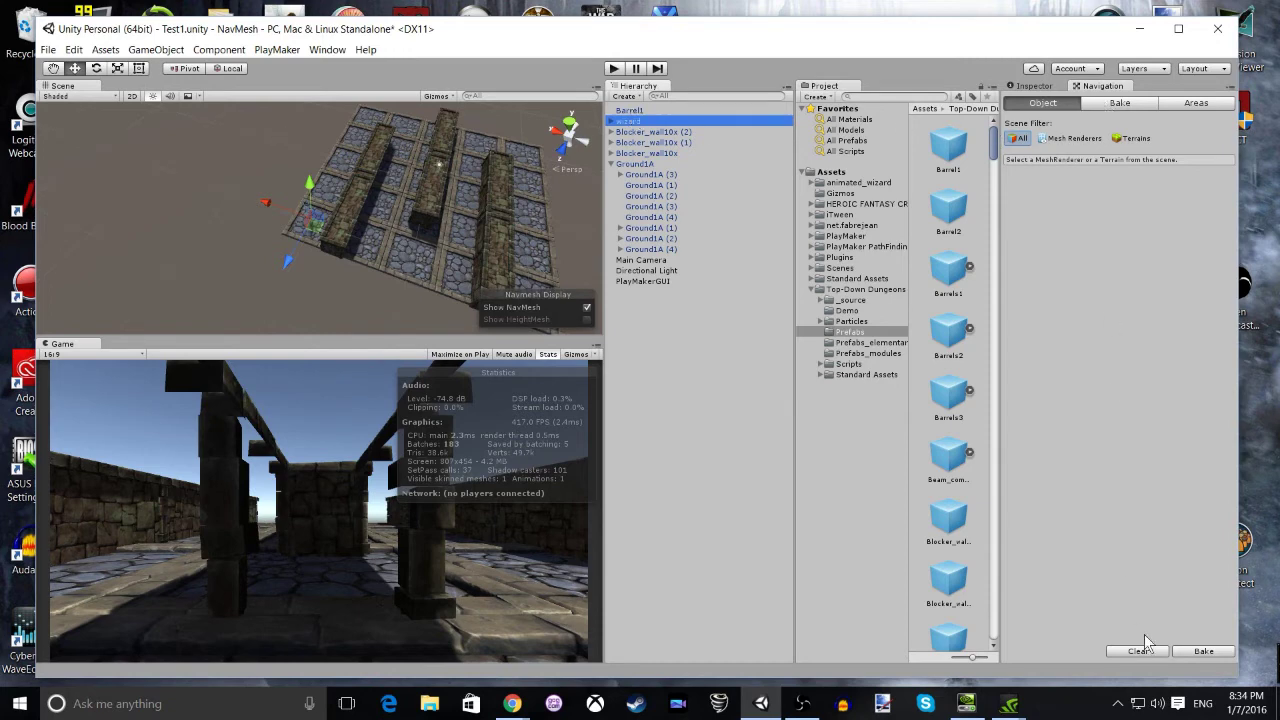
click(1200, 652)
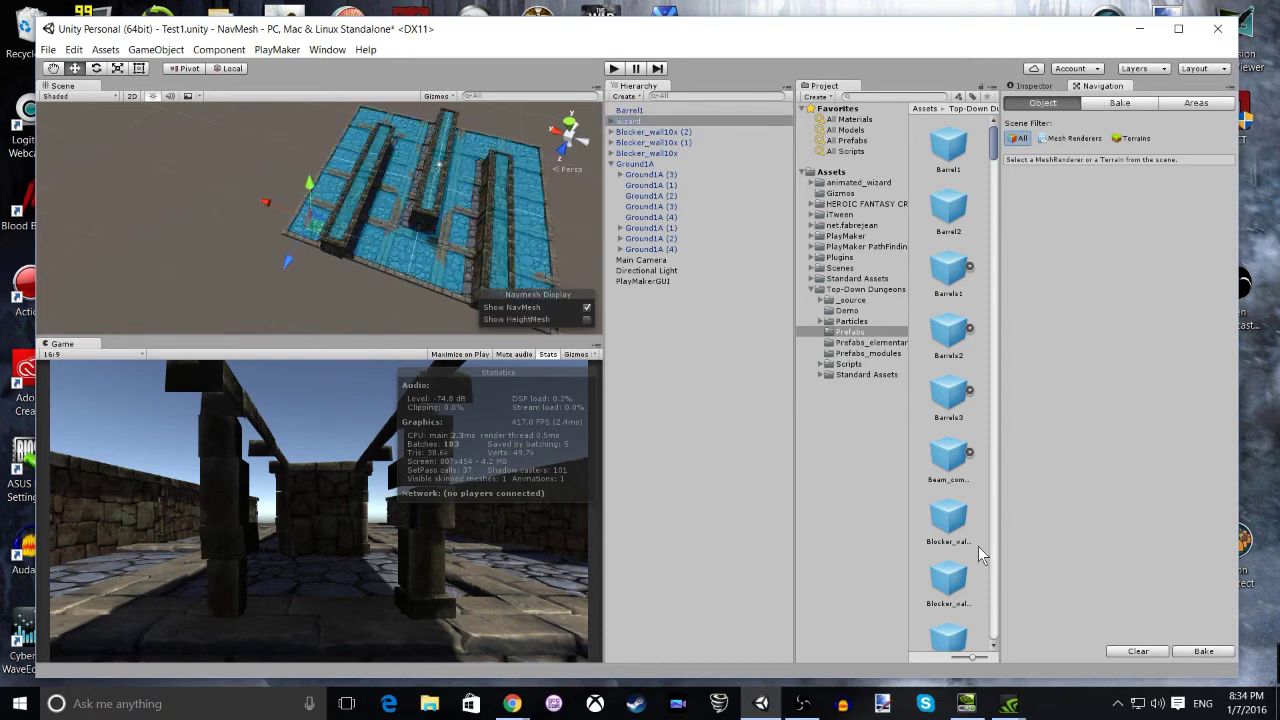
Step: Add a Nav Mesh Agent component to the wizard
scroll(393, 266, down, 3)
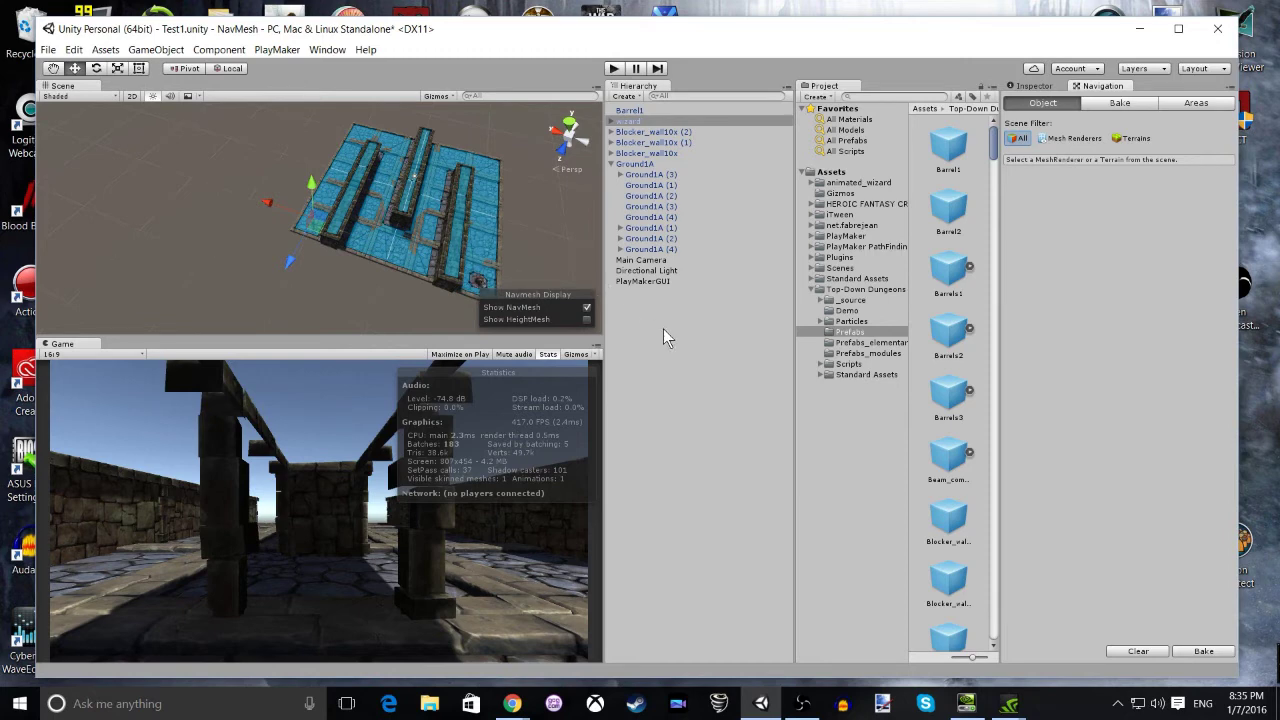
click(630, 123)
click(1035, 86)
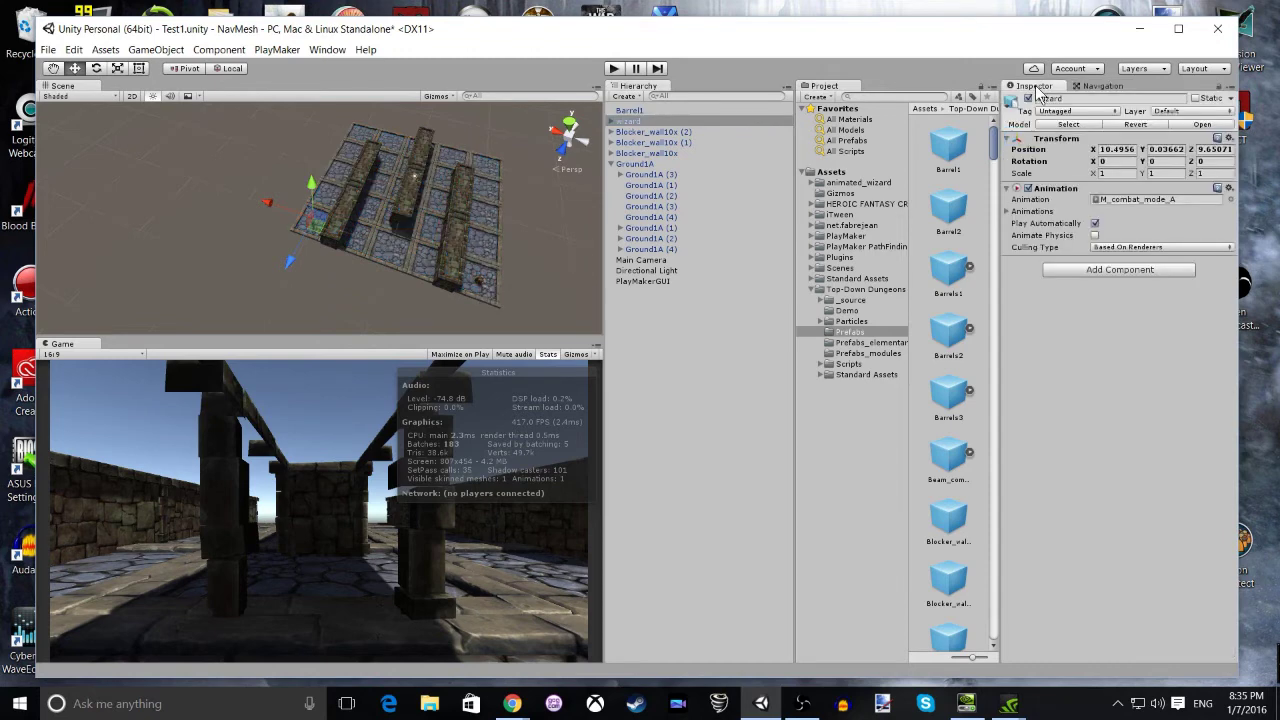
click(1081, 272)
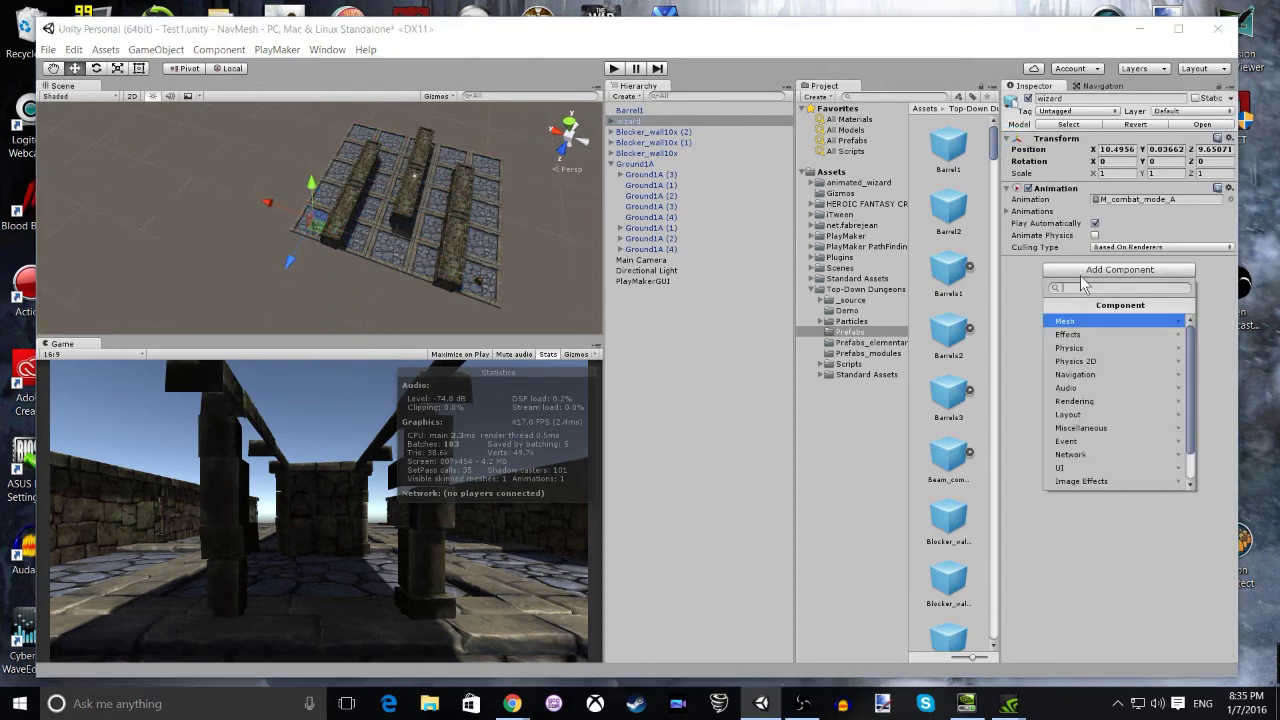
drag(1191, 388, 1189, 424)
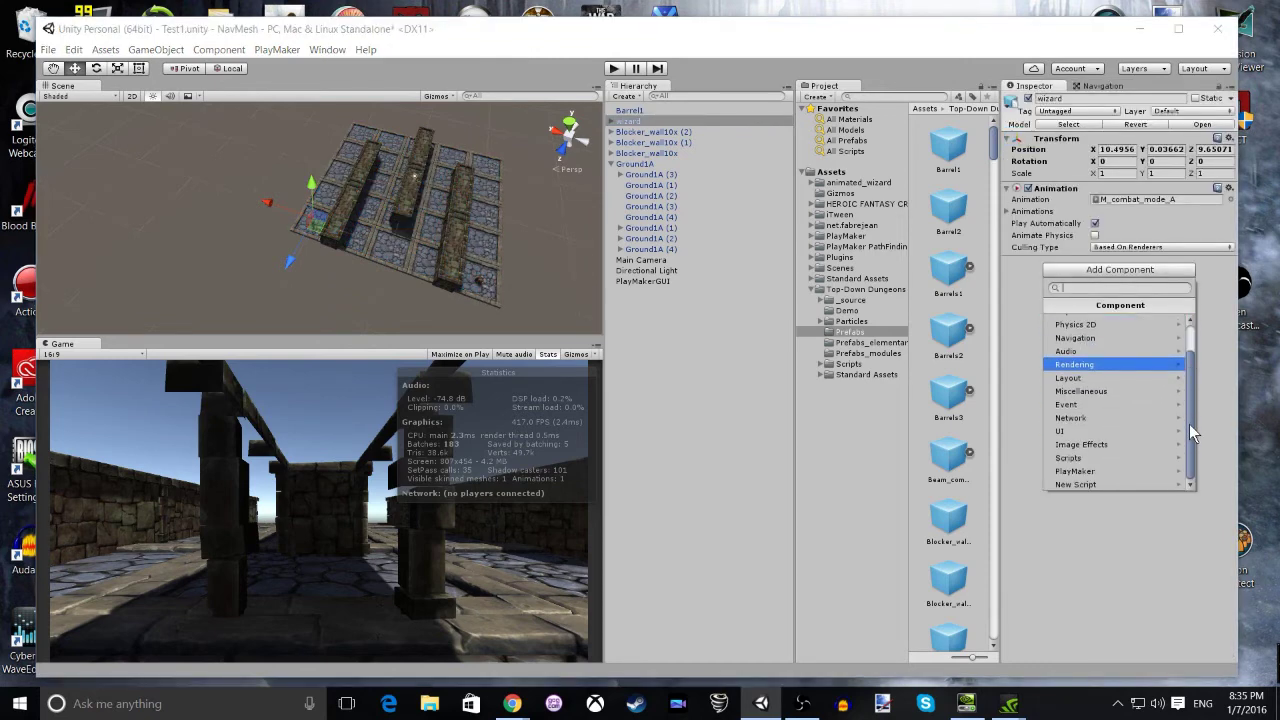
click(1090, 338)
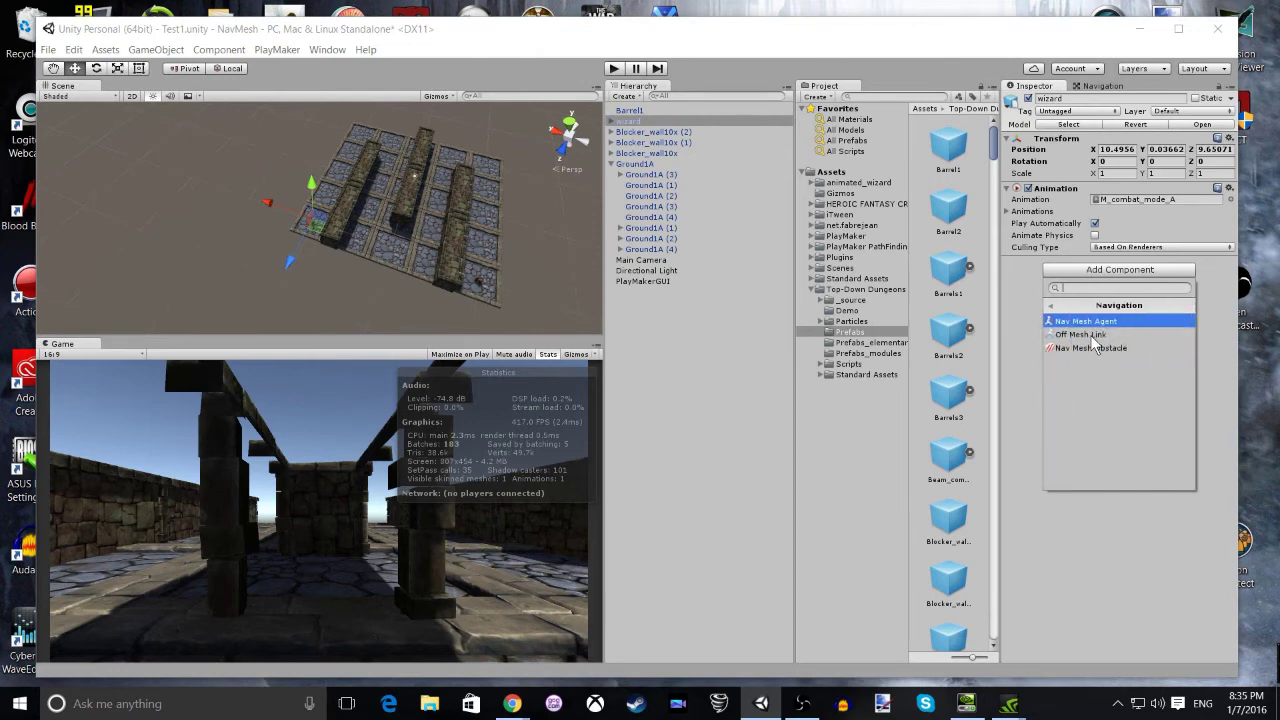
click(1085, 322)
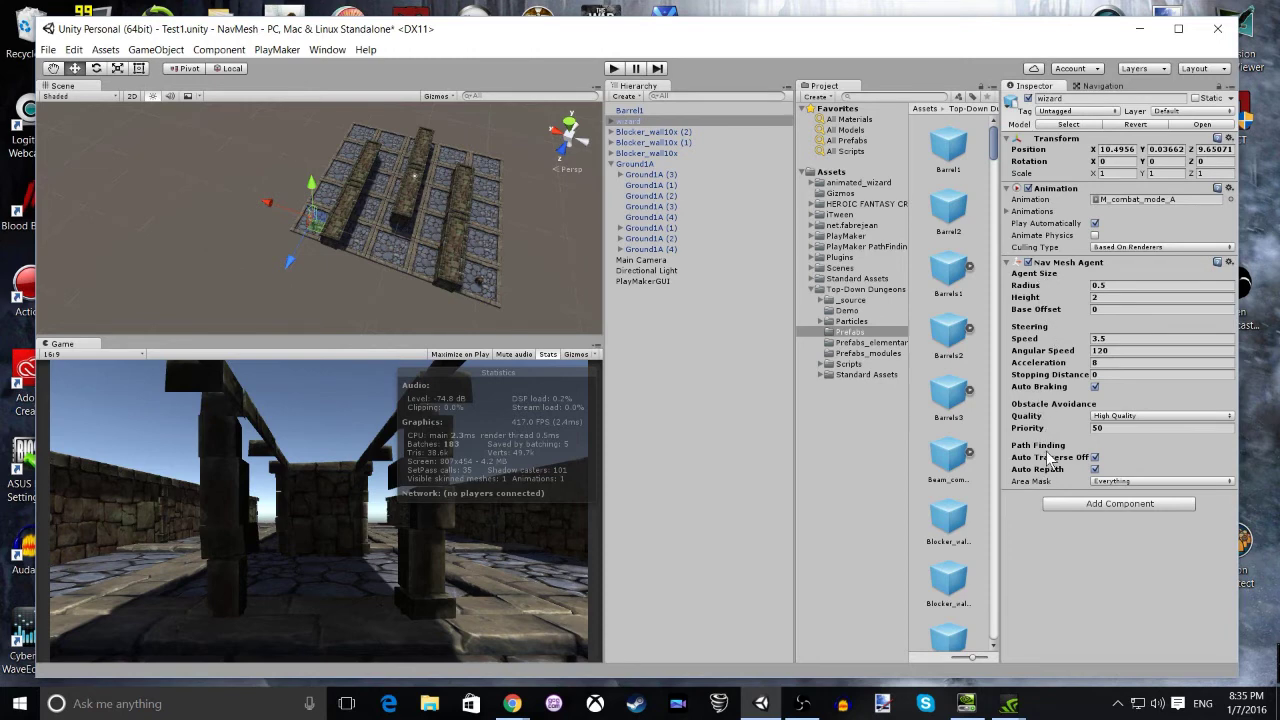
Step: Add a PlayMakerFSM component to the wizard
click(1077, 503)
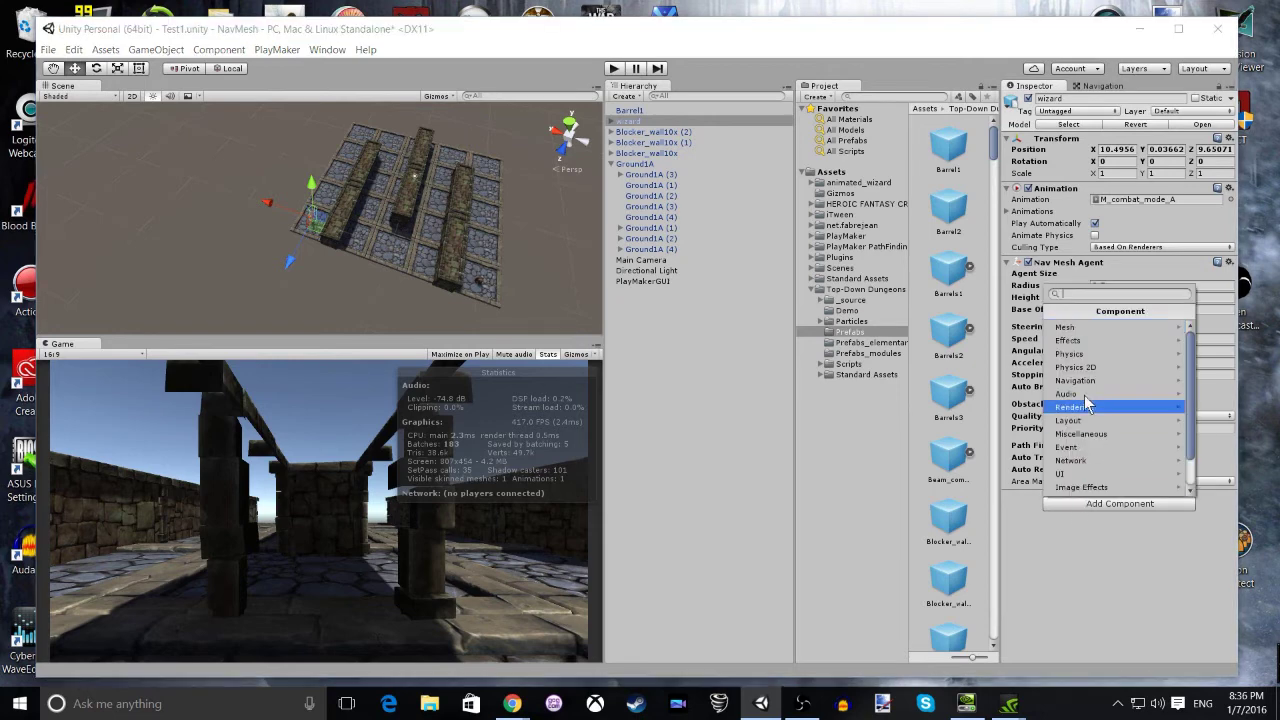
scroll(1193, 355, down, 2)
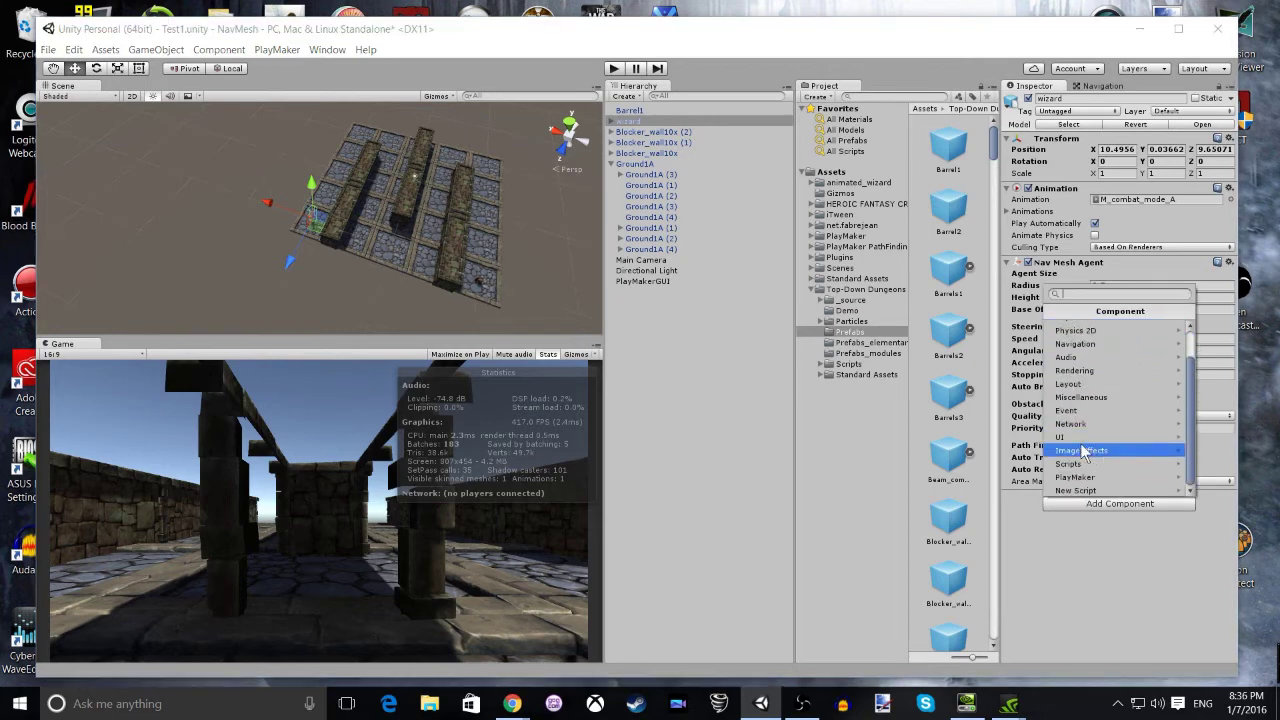
click(1090, 484)
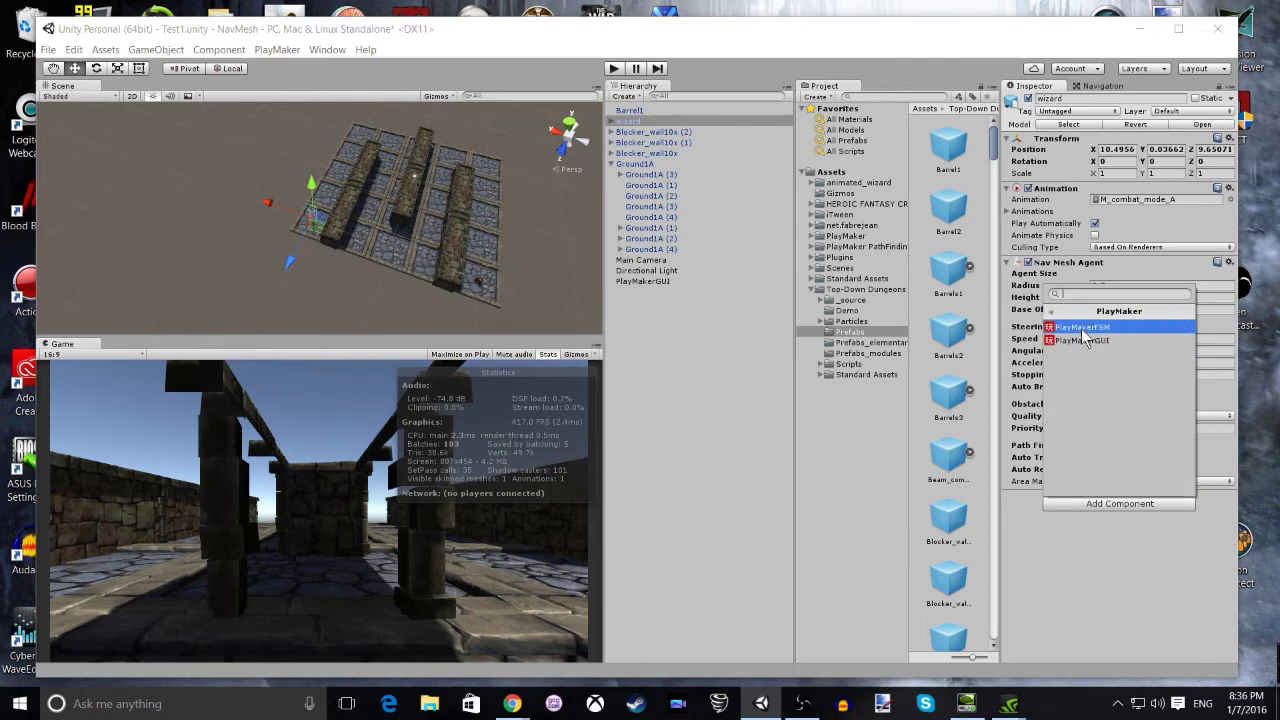
click(1086, 335)
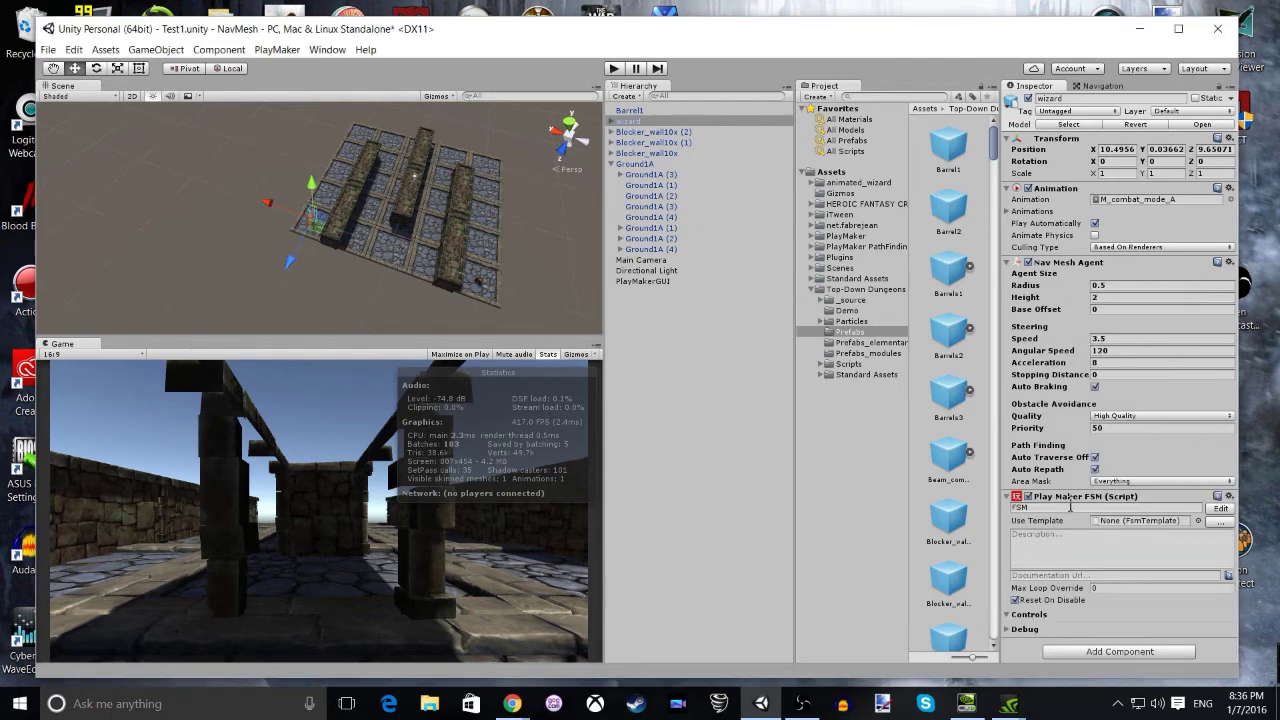
Step: Add the NavMeshAgent action Set Agent Destination As Game Object to State 1 of the wizard's FSM
click(1221, 509)
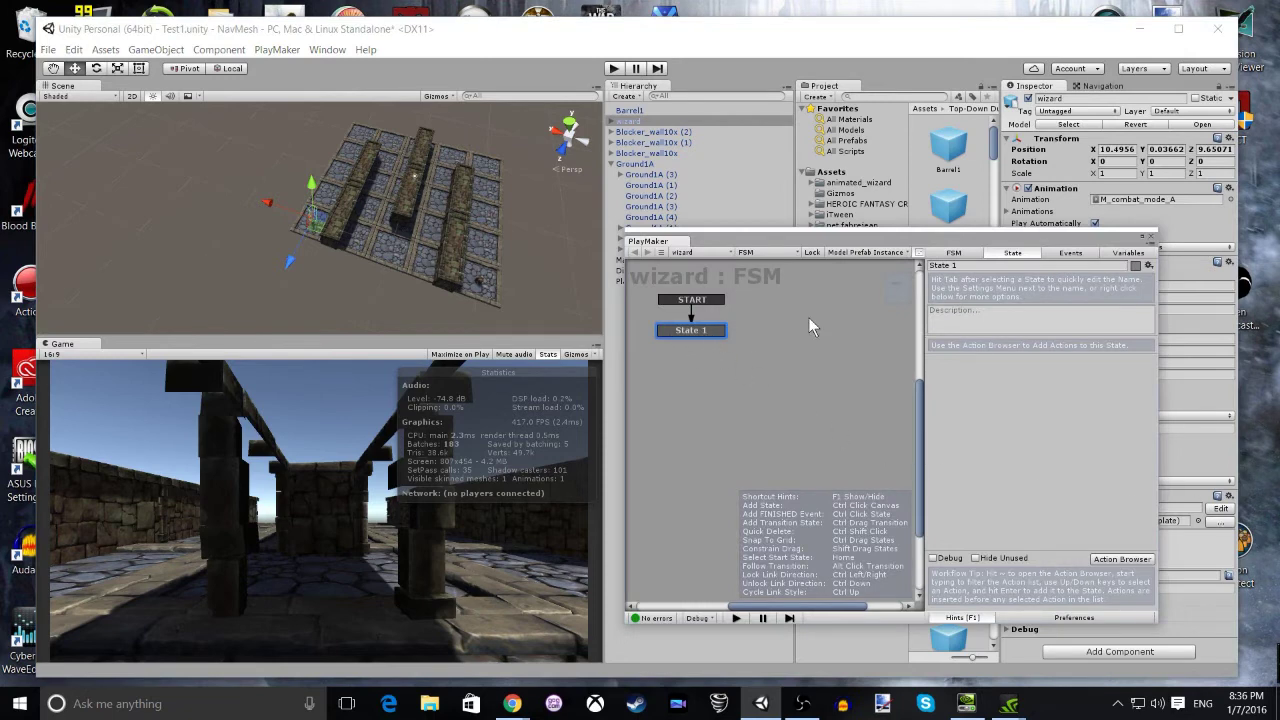
click(1111, 558)
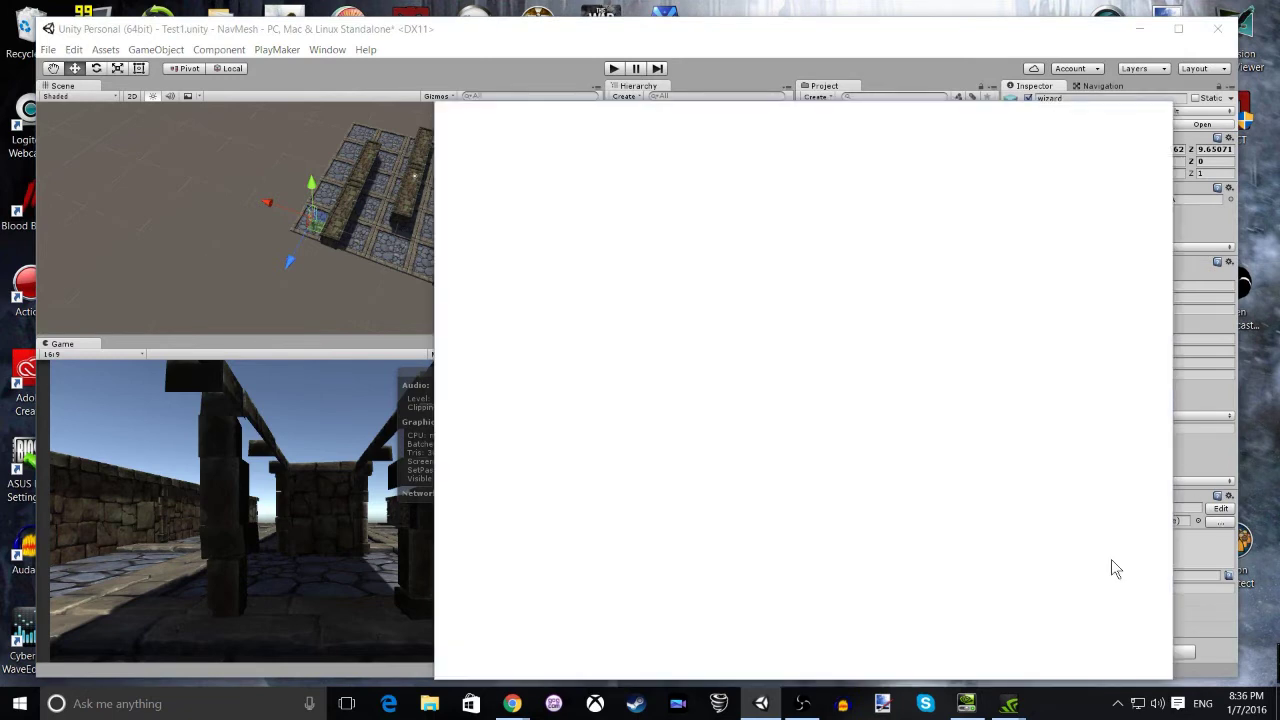
scroll(708, 453, down, 5)
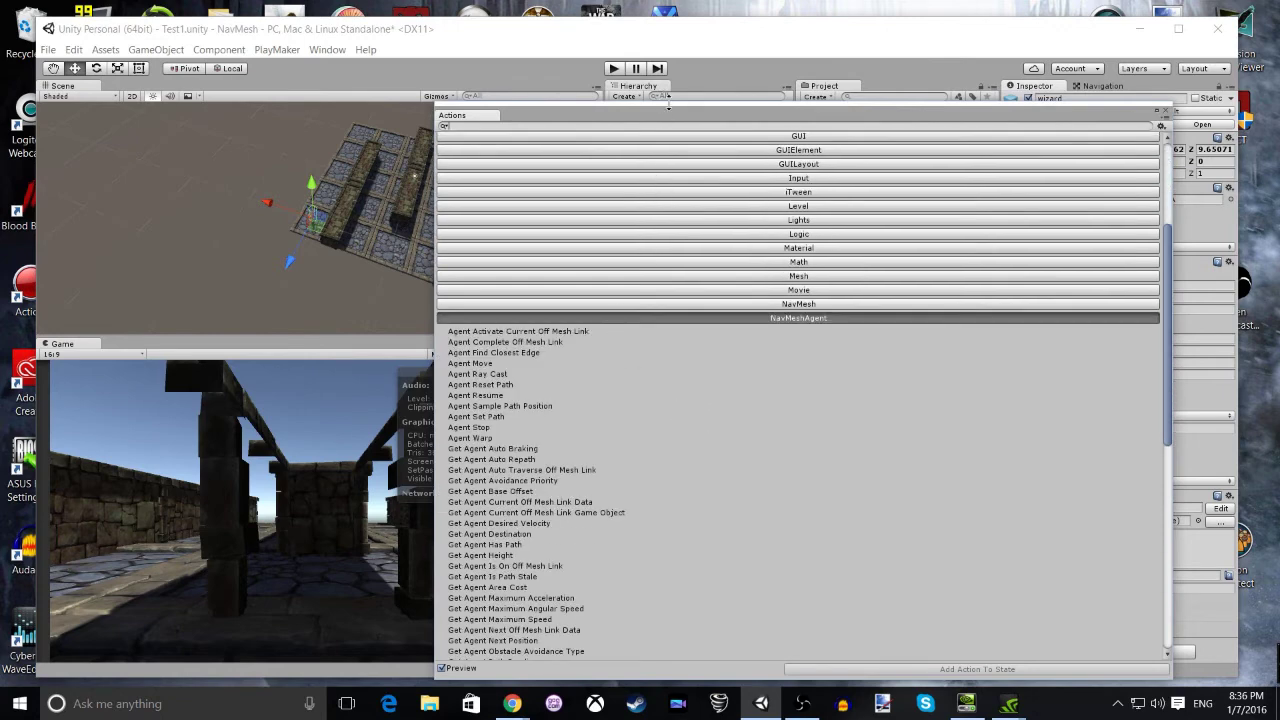
drag(669, 104, 592, 80)
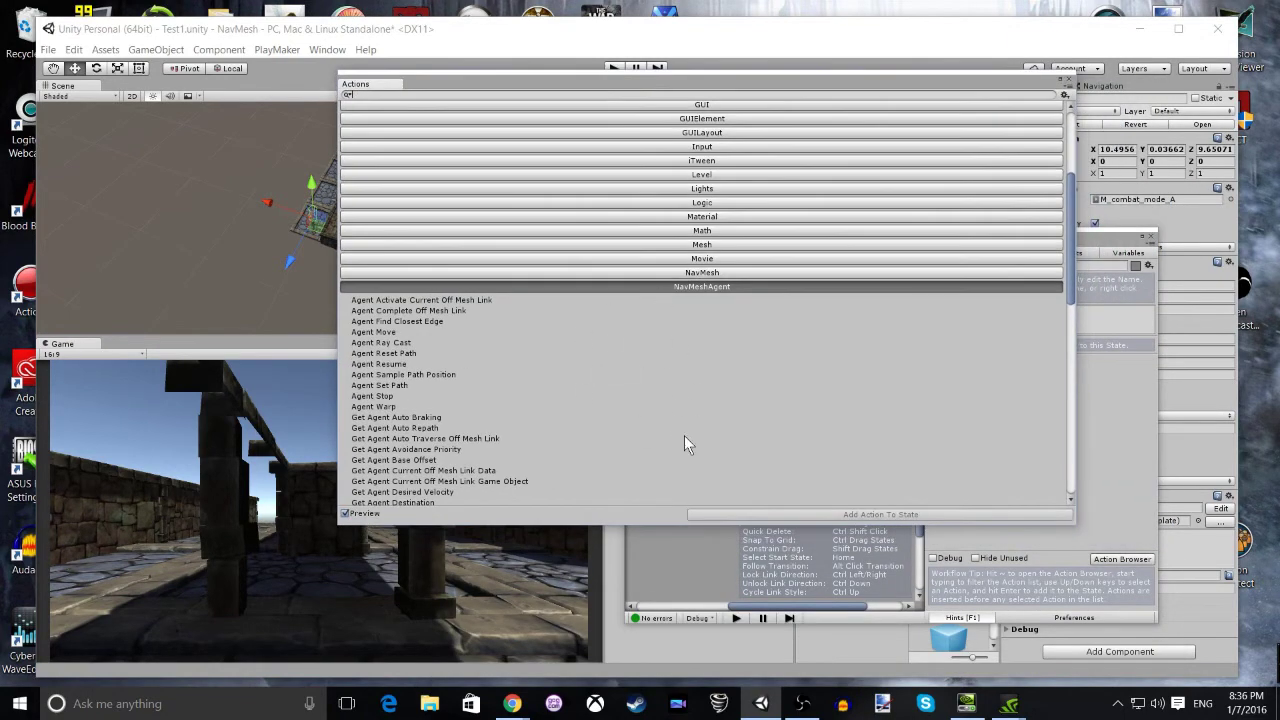
drag(1070, 215, 1073, 262)
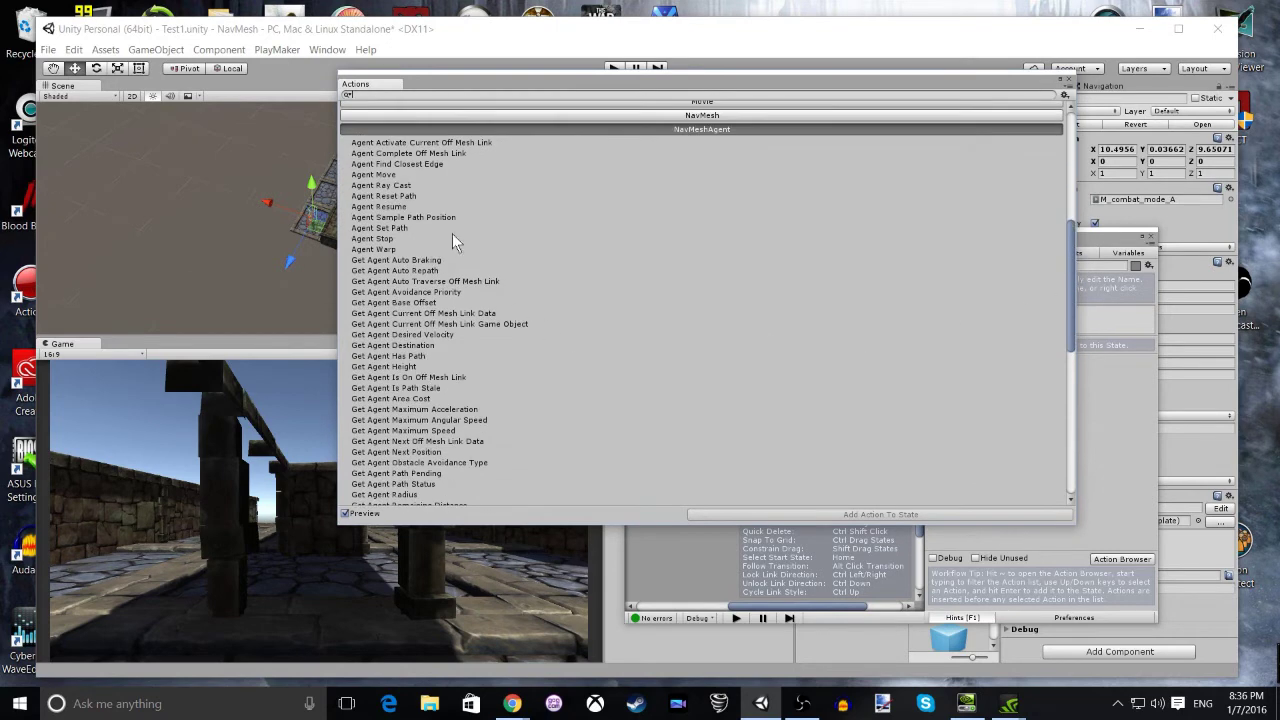
scroll(444, 385, down, 10)
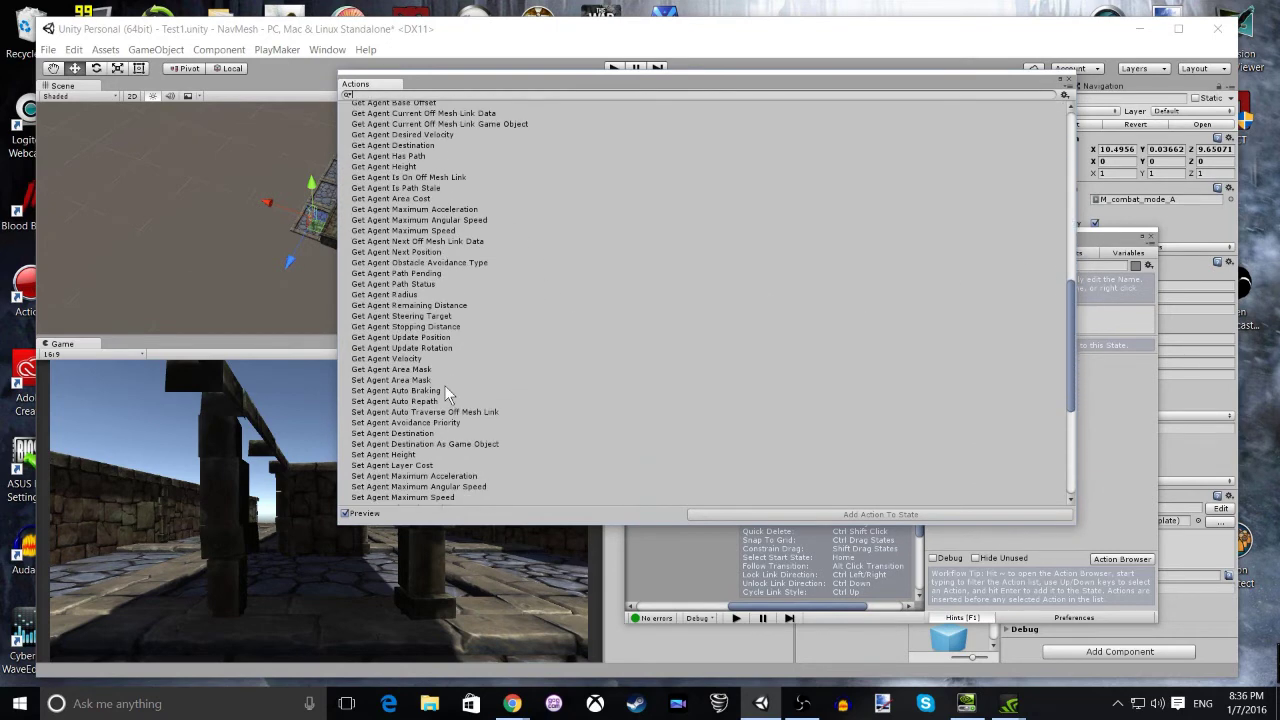
click(398, 205)
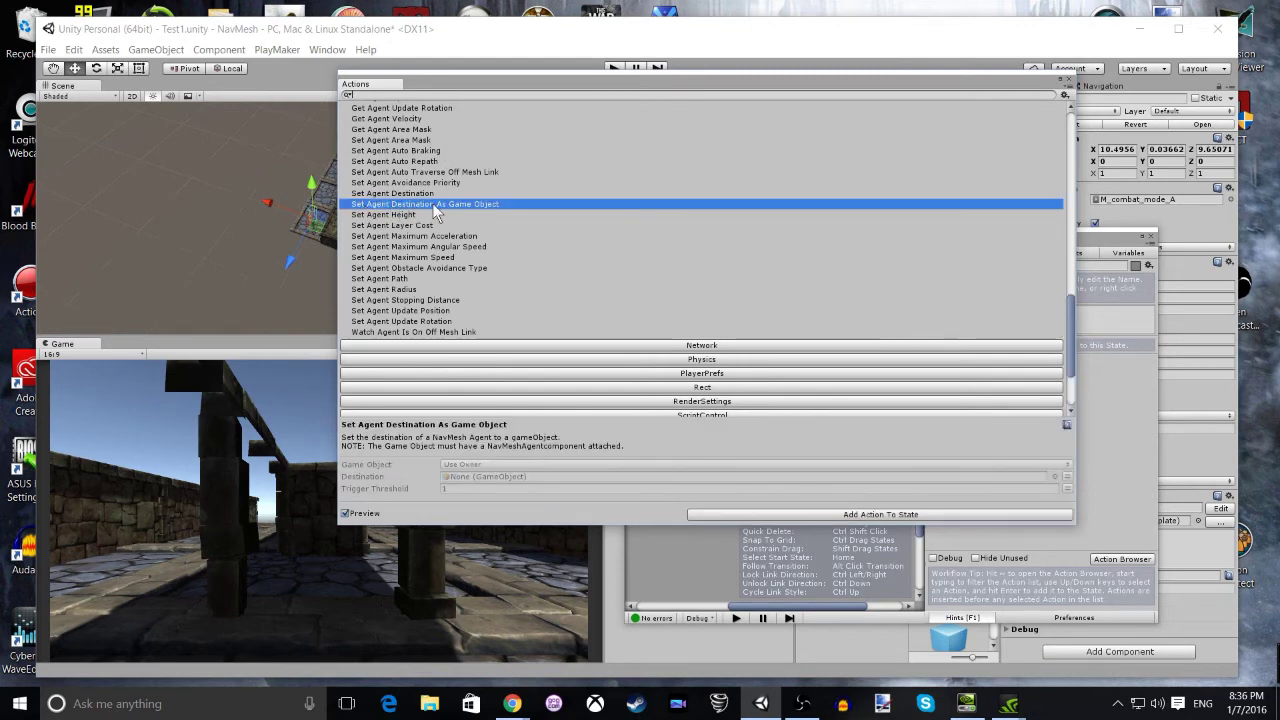
click(795, 515)
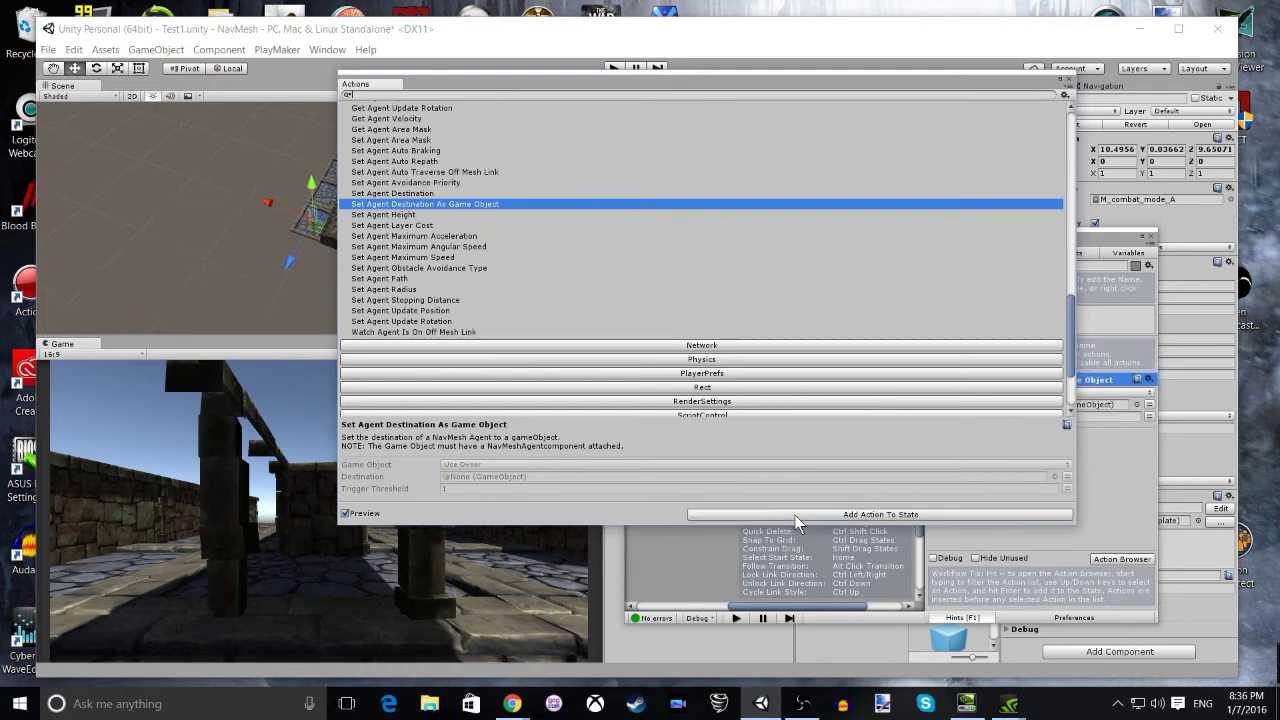
click(1069, 77)
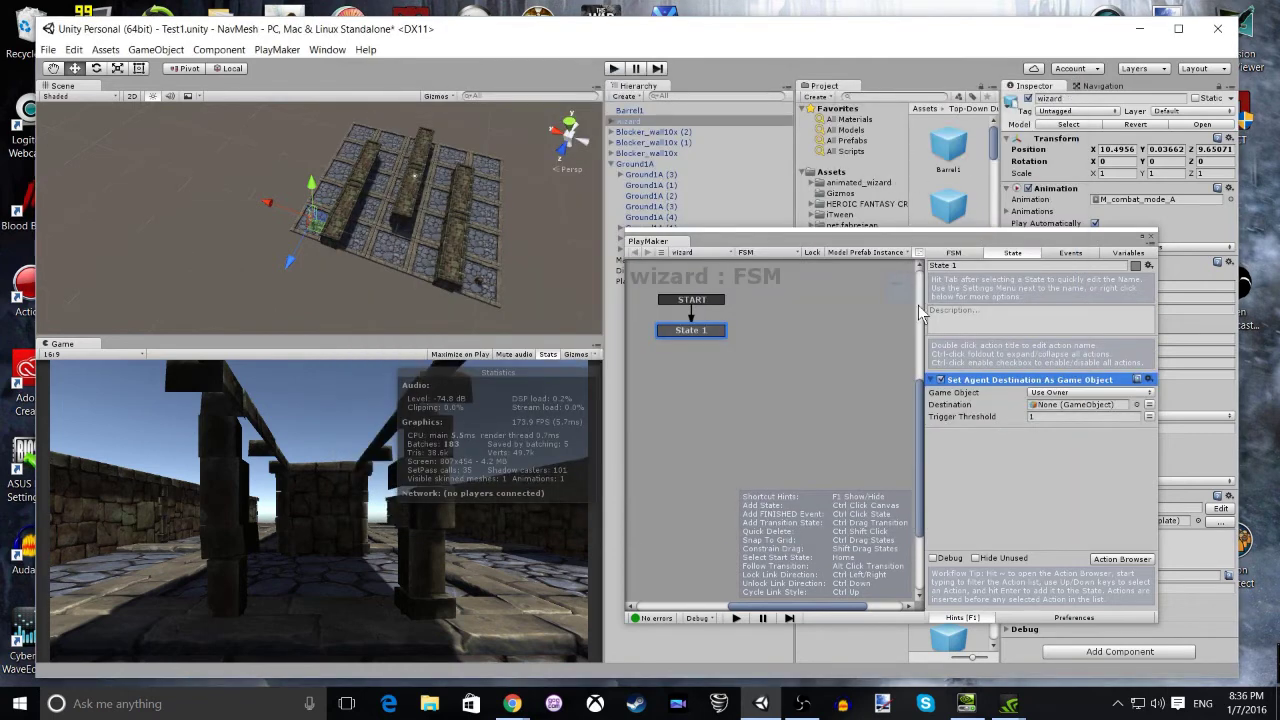
Step: Assign Barrel1 as the Destination of the Set Agent Destination As Game Object action and close the FSM editor
drag(845, 244, 264, 213)
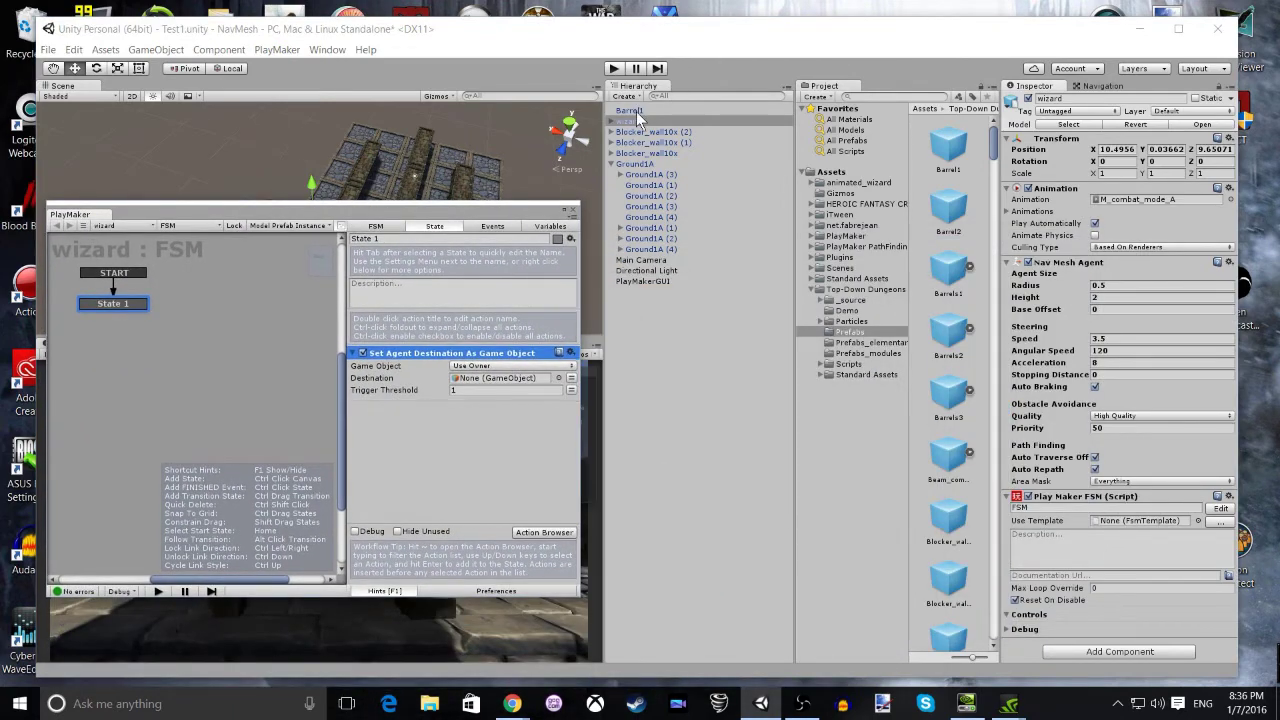
drag(636, 120, 470, 391)
click(568, 211)
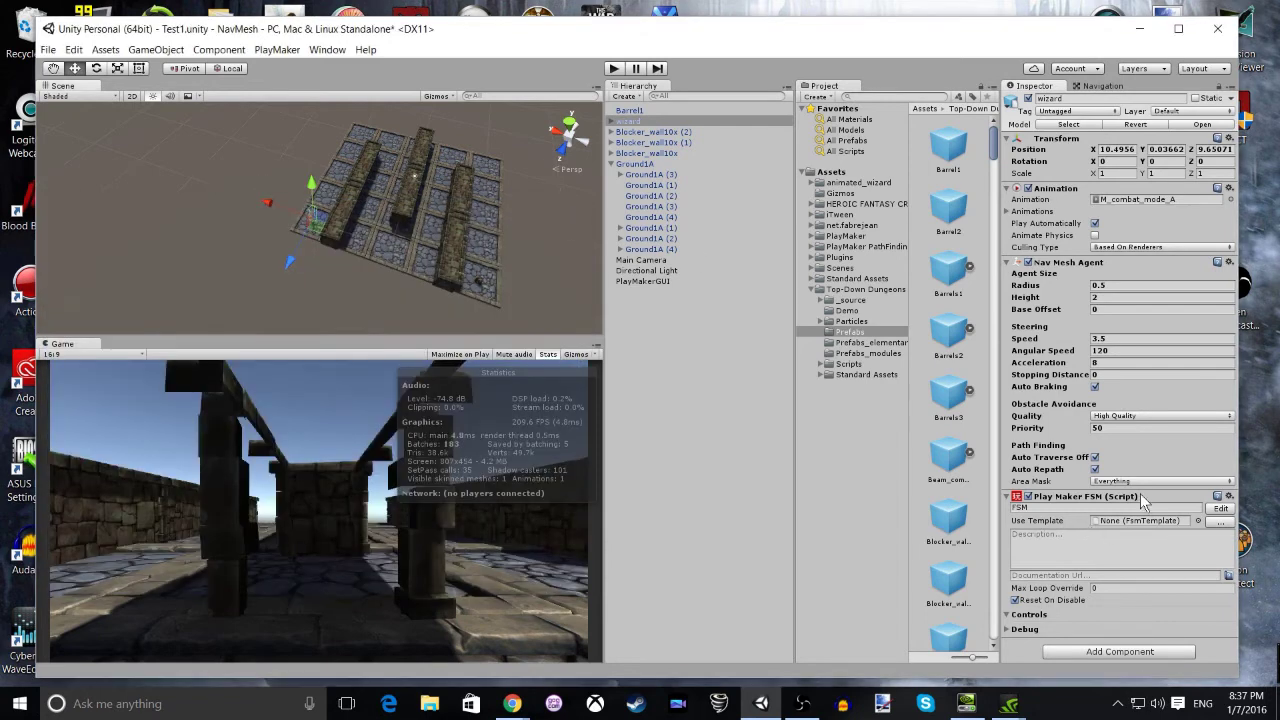
Step: Rename the wizard's FSM component as Set Destination
click(1030, 507)
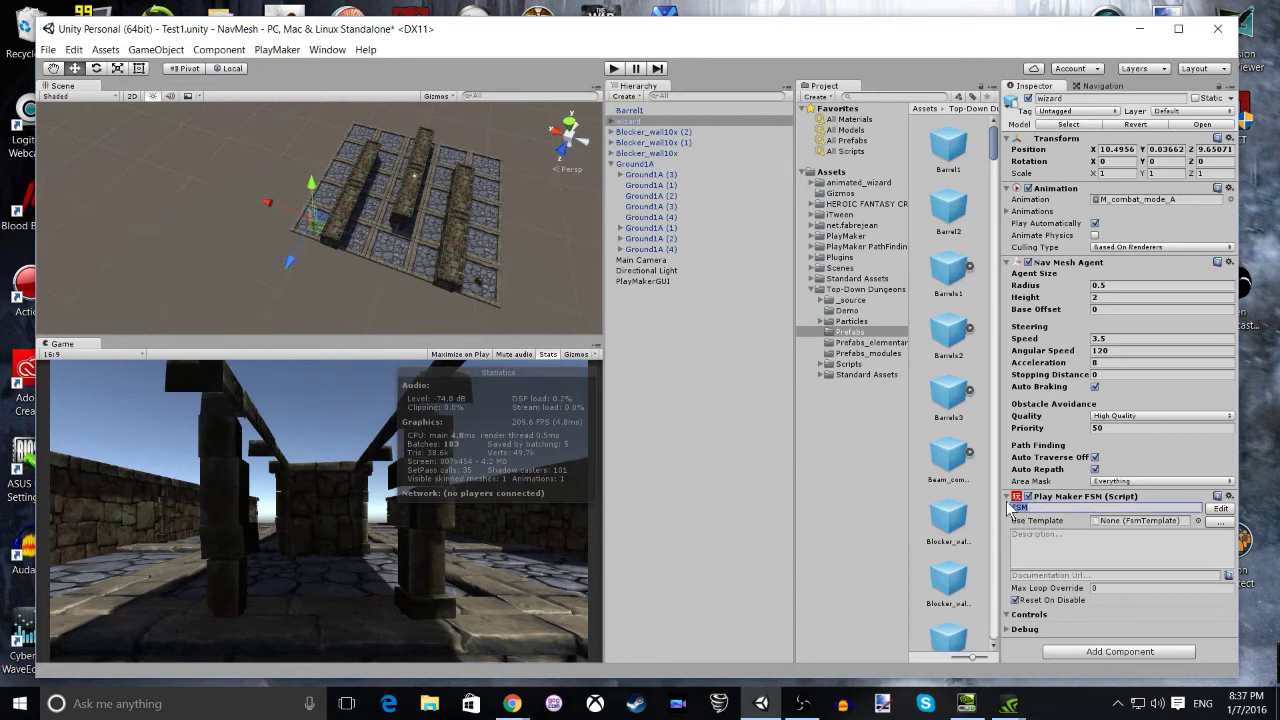
text(Set B)
text(estination)
click(1065, 536)
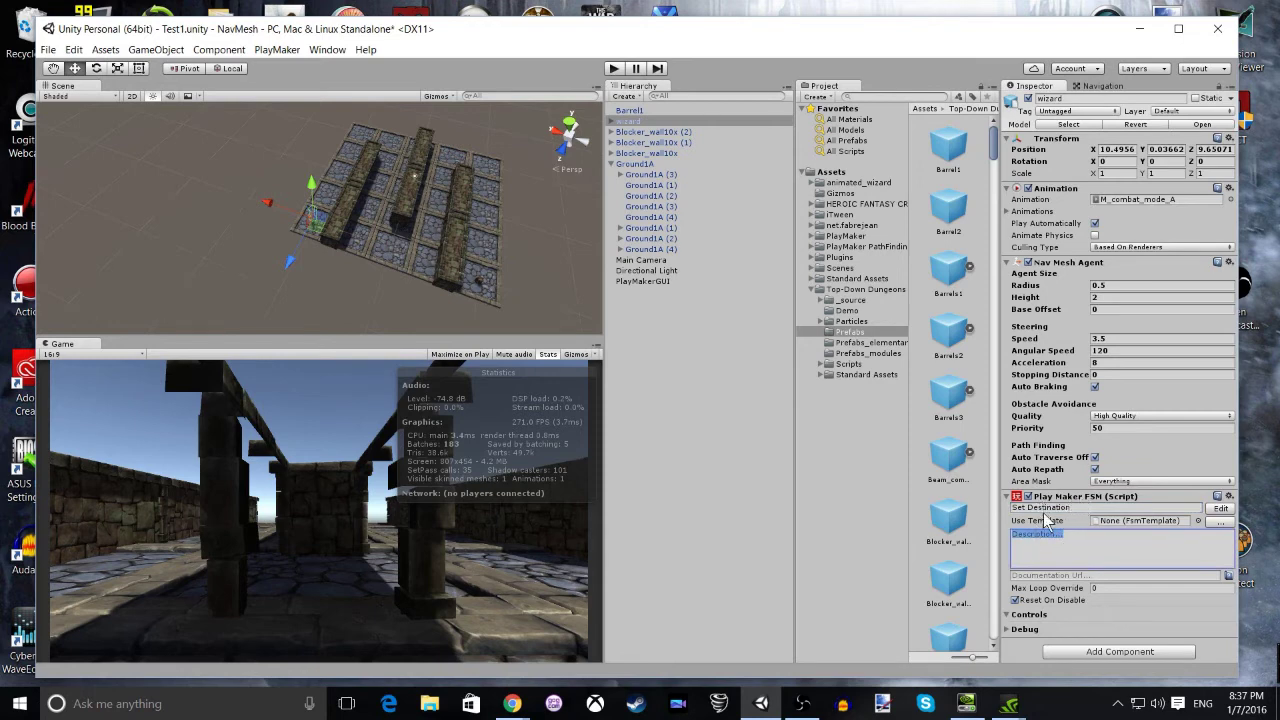
Step: Add a second PlayMakerFSM component to the wizard
click(1090, 651)
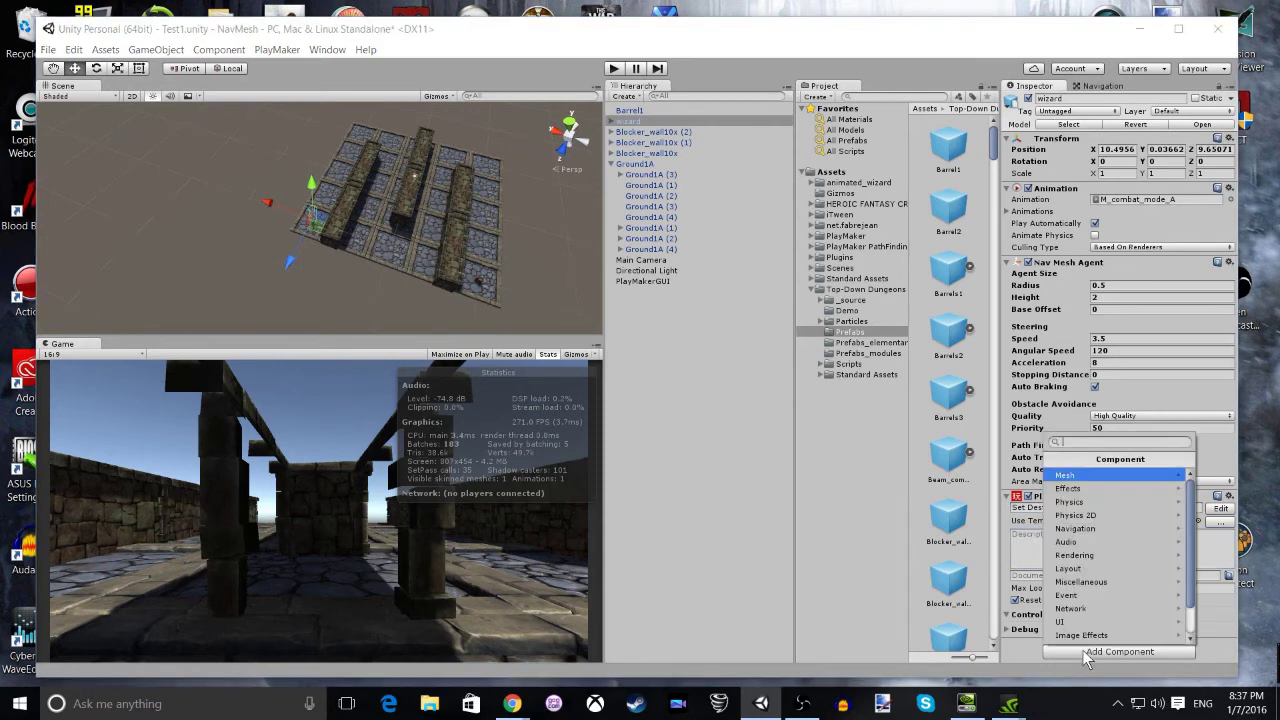
scroll(1117, 540, down, 1)
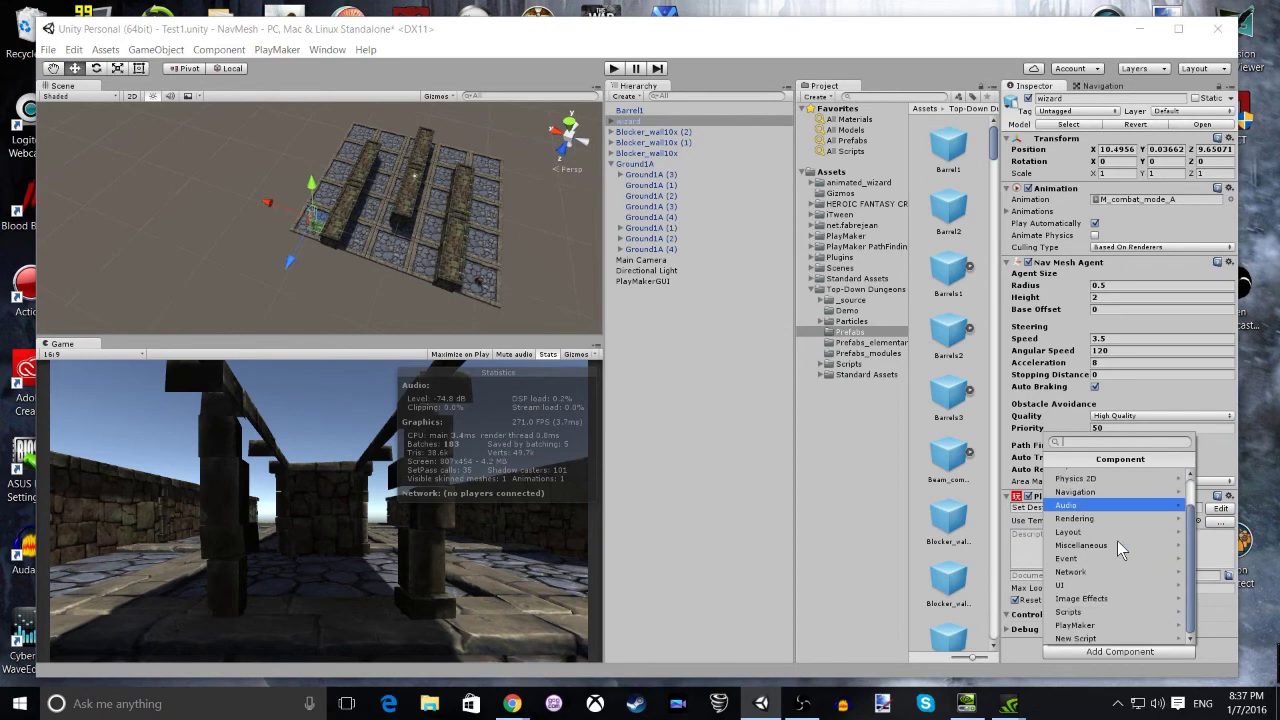
click(1090, 626)
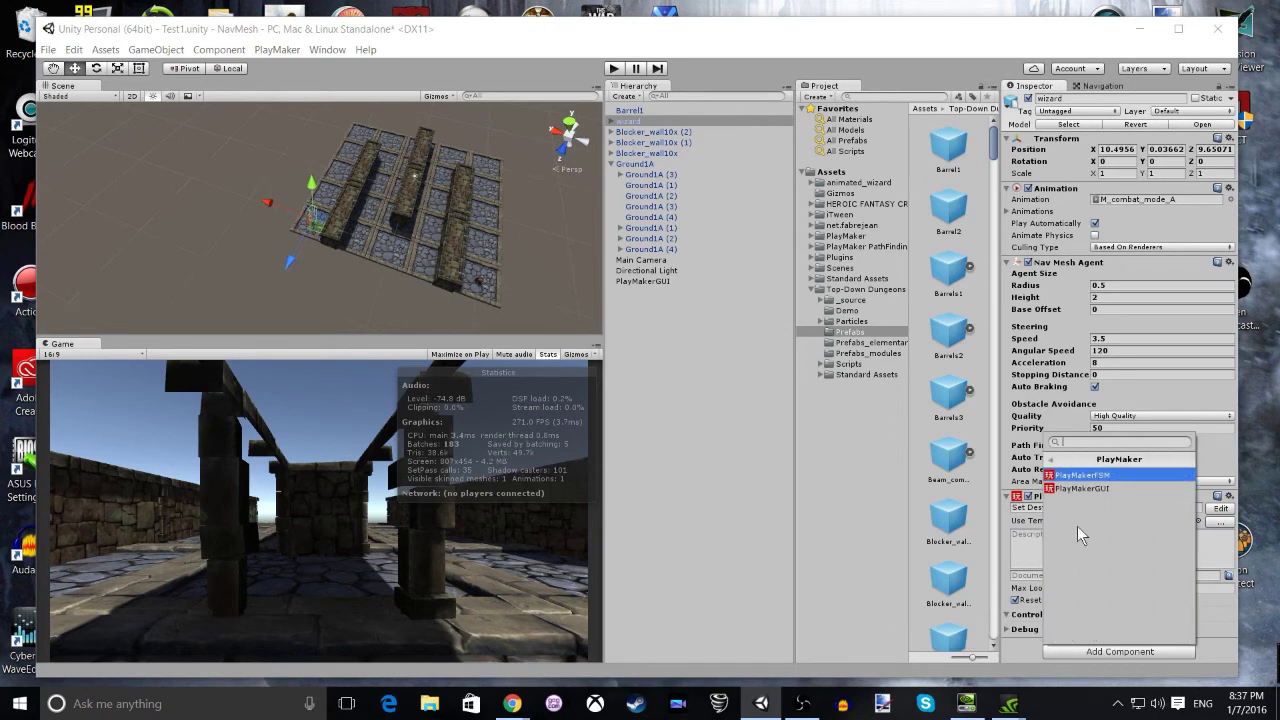
click(1087, 476)
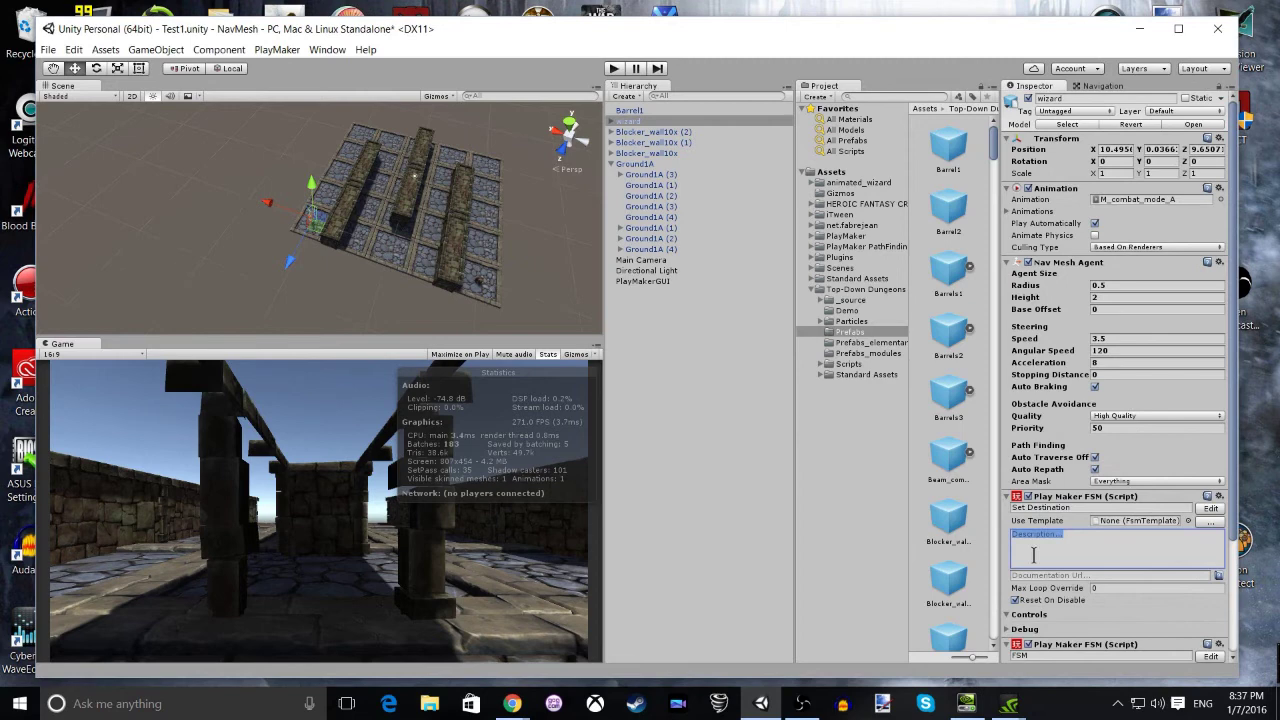
Step: Rename the wizard's second FSM component as Move to Destination
click(1044, 555)
scroll(1044, 555, down, 3)
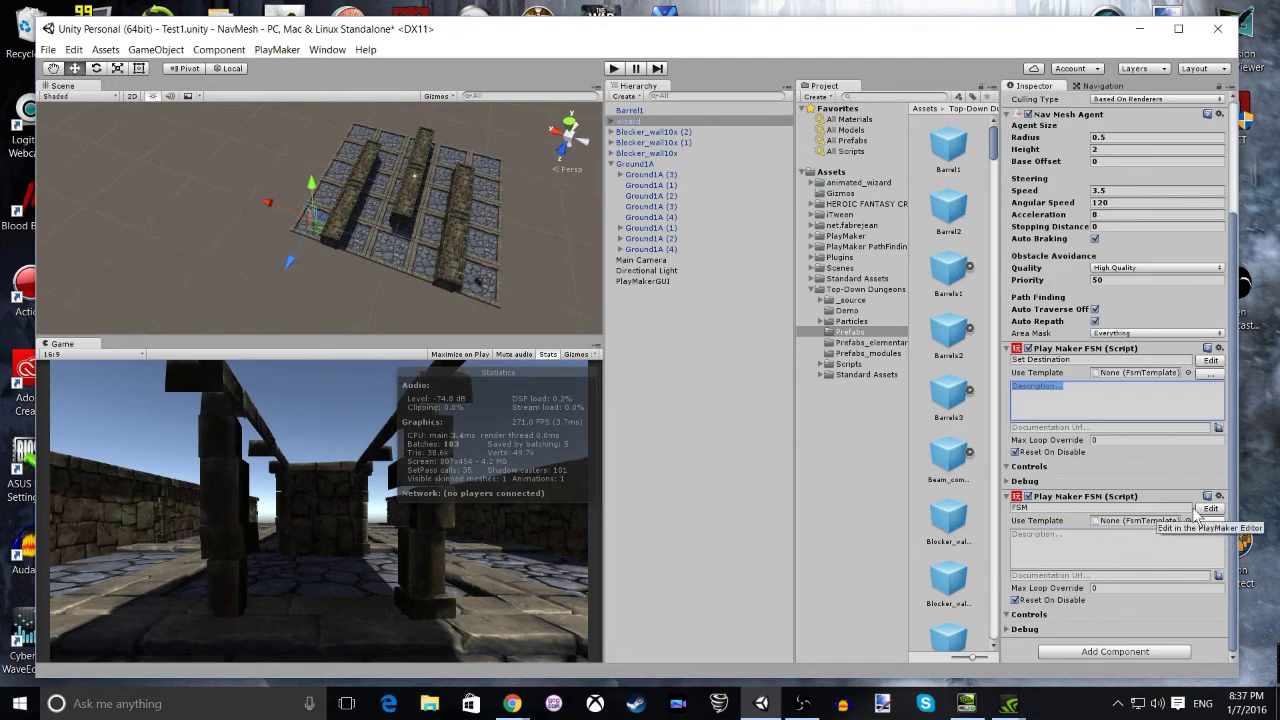
click(1031, 508)
drag(1036, 512, 1012, 508)
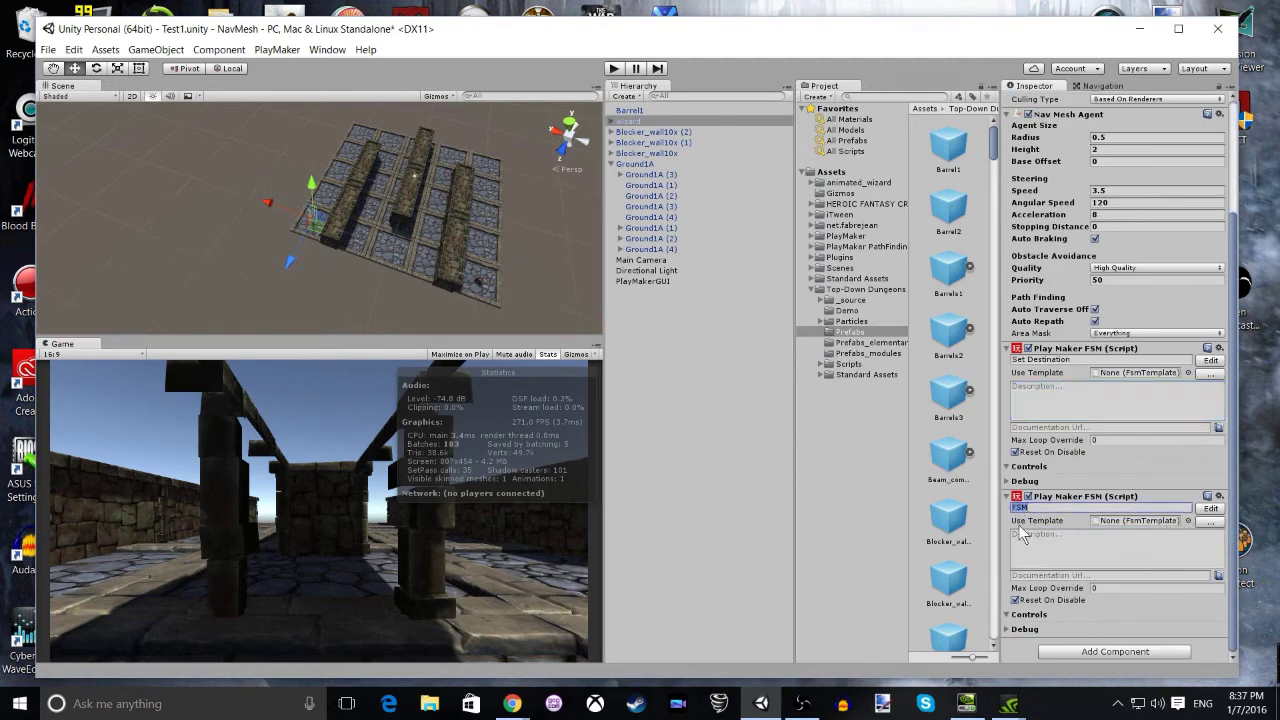
text(Move to Des)
Step: Add the NavMeshAgent action Agent Move to State 1 of the Move to Destination FSM and close the FSM editor
click(1210, 508)
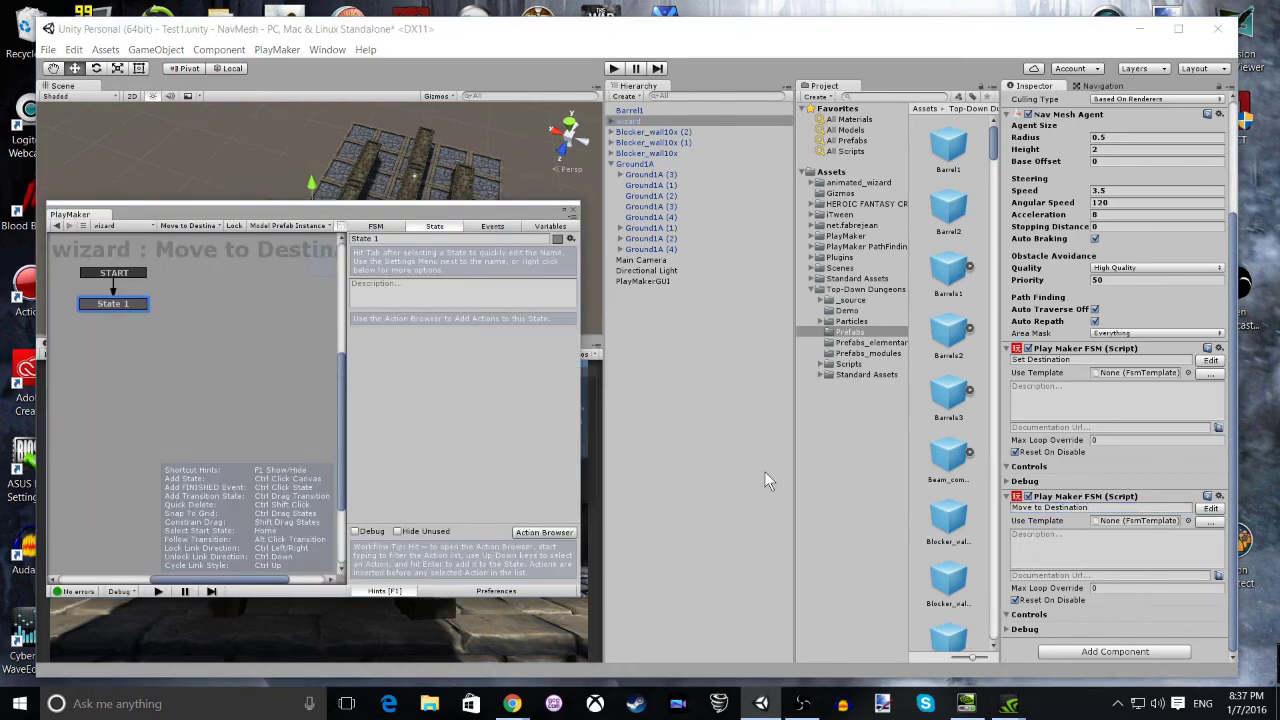
click(533, 533)
scroll(603, 313, down, 5)
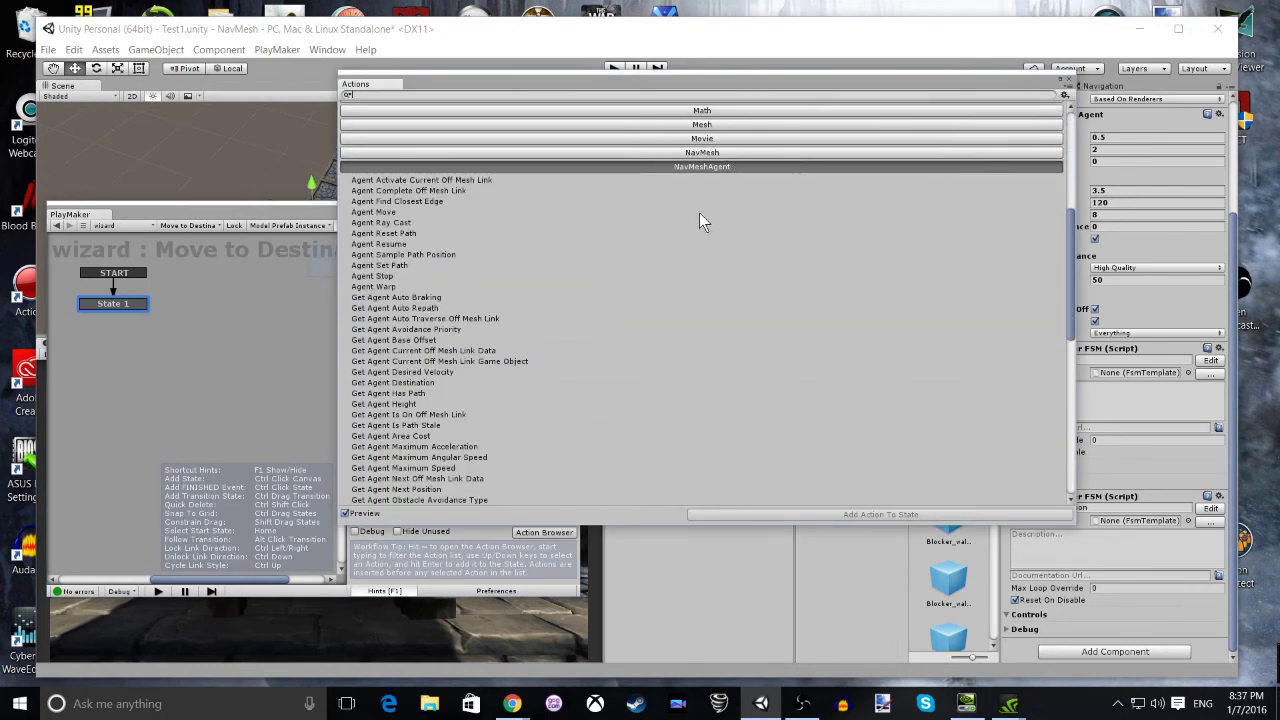
click(380, 213)
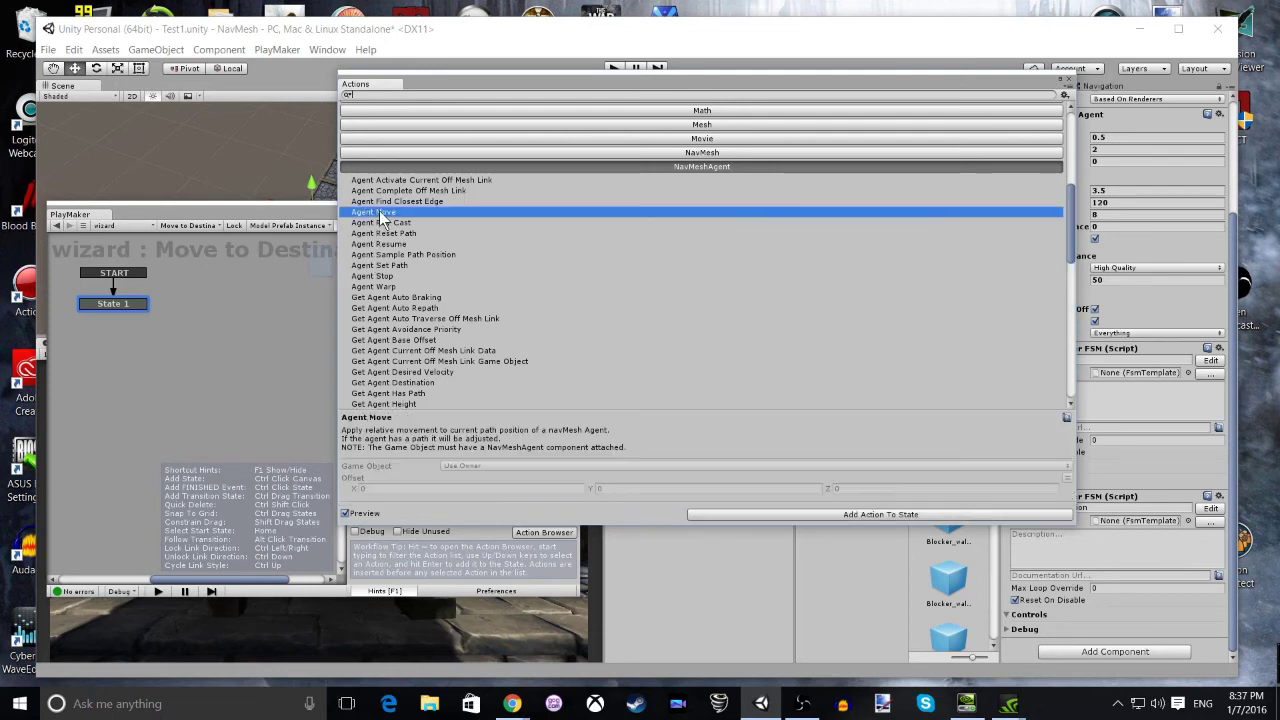
click(825, 516)
click(1067, 79)
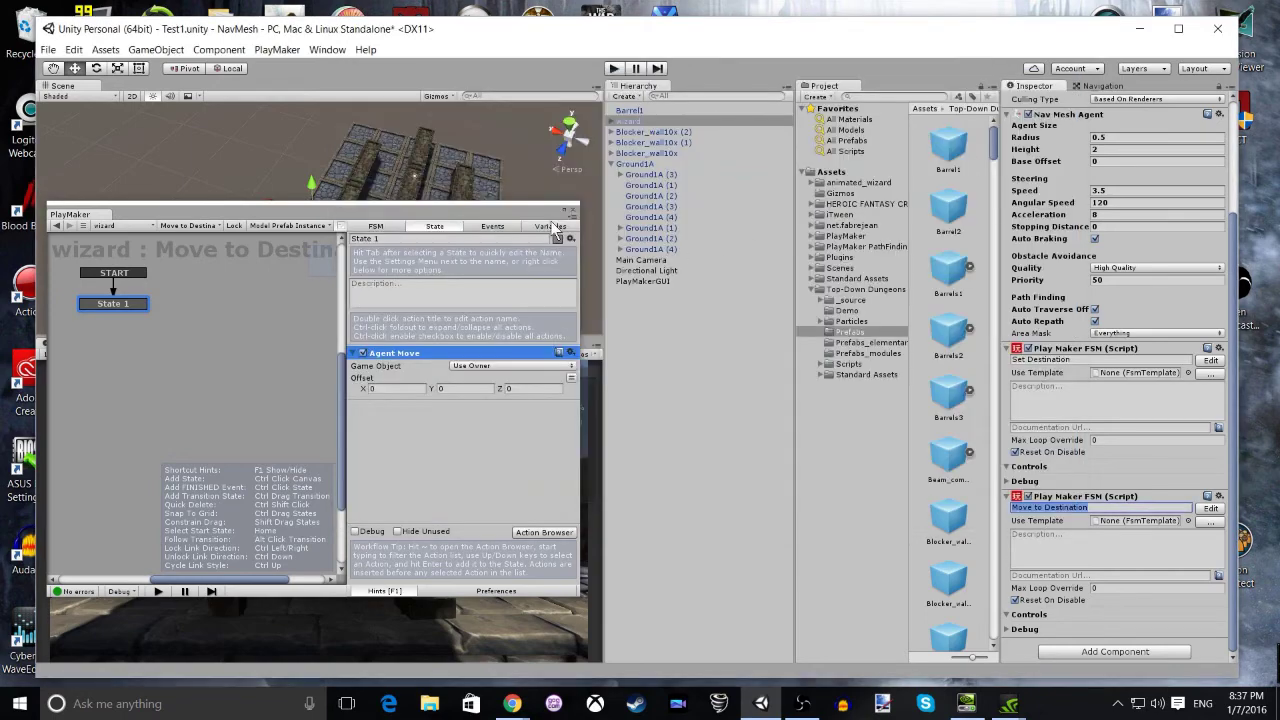
drag(503, 218, 1093, 245)
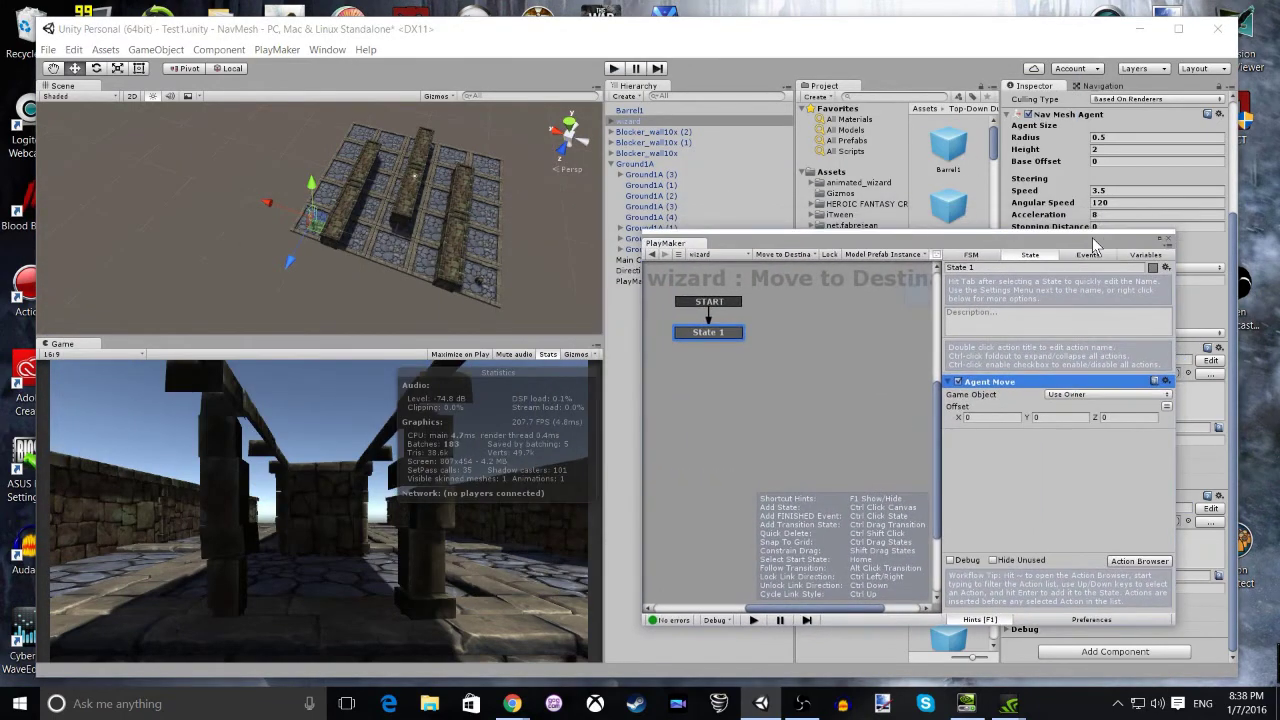
click(1166, 238)
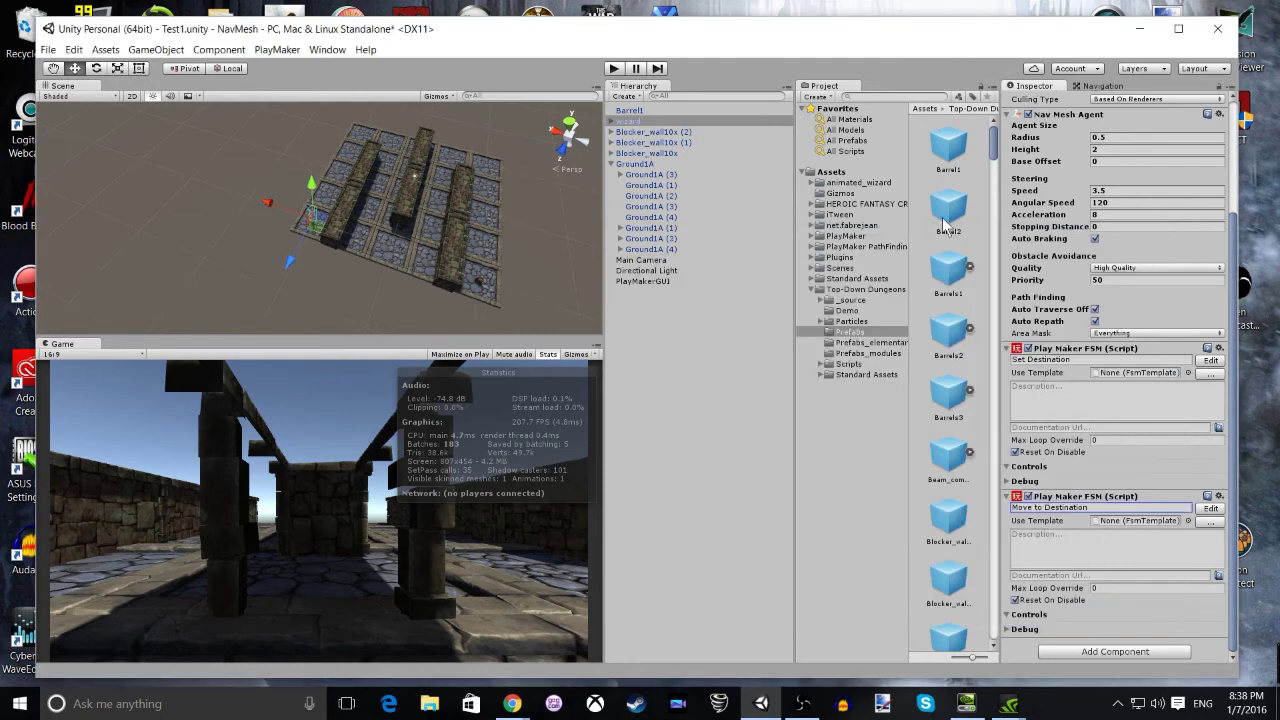
Step: Play the scene to check the wizard's walk to the barrel, and stop playback
click(615, 69)
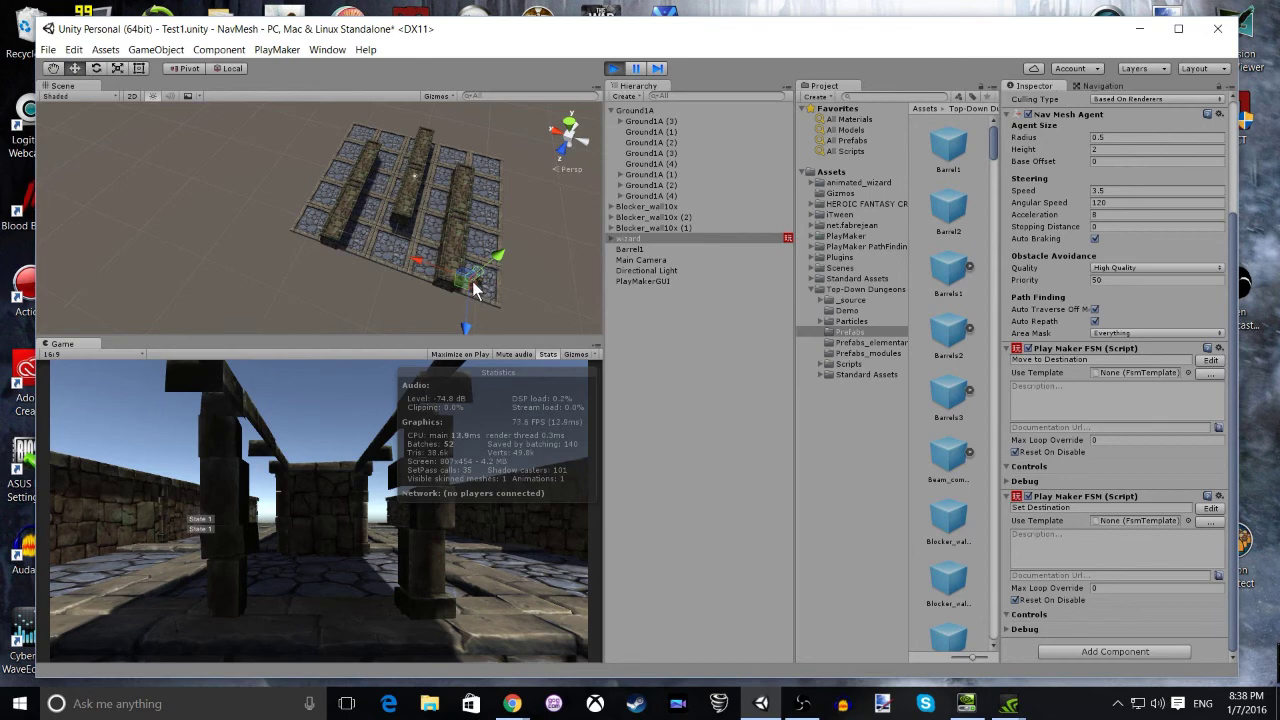
click(614, 68)
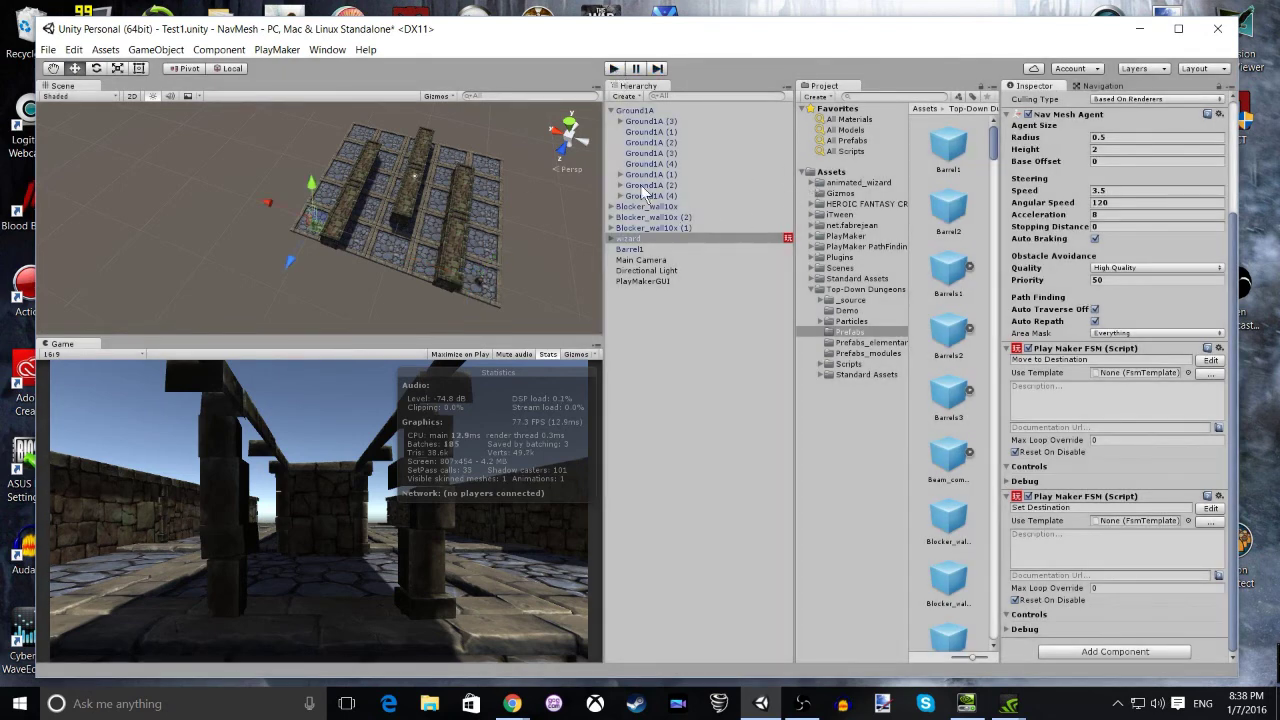
Step: Turn off Navigation Static for Barrel1 and rebake the NavMesh
click(636, 249)
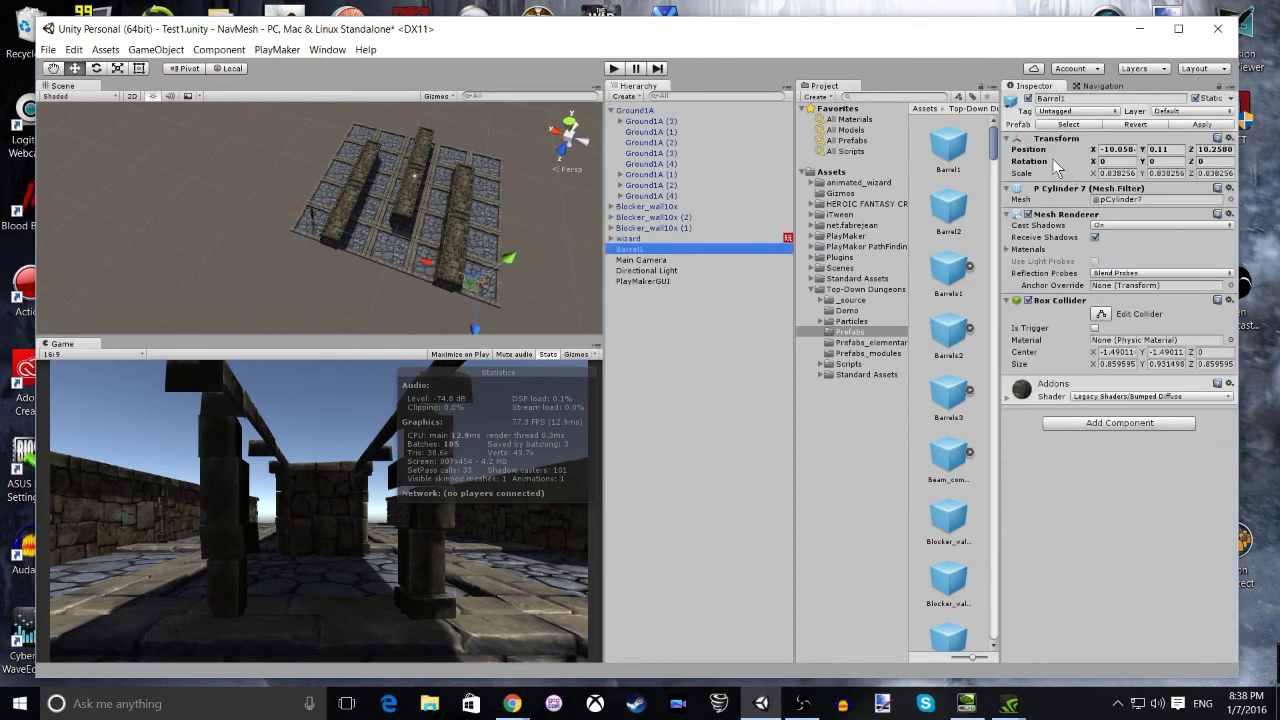
click(1097, 87)
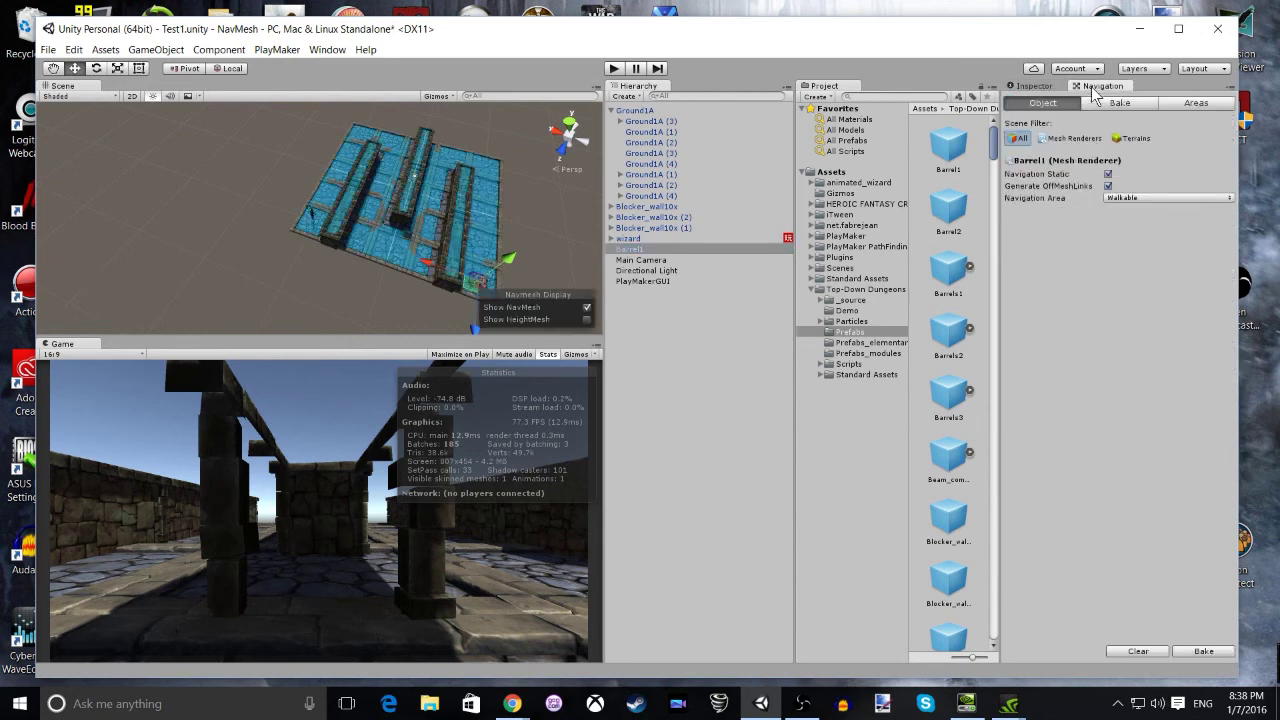
click(1108, 175)
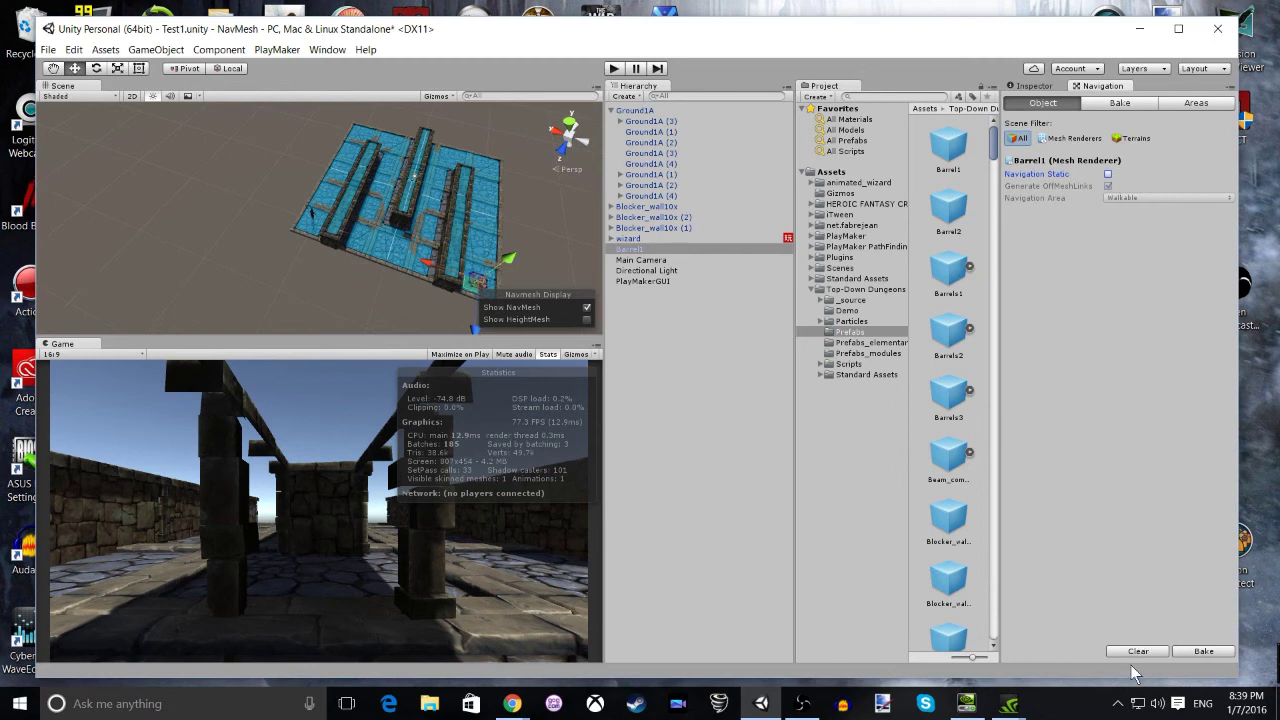
click(1204, 651)
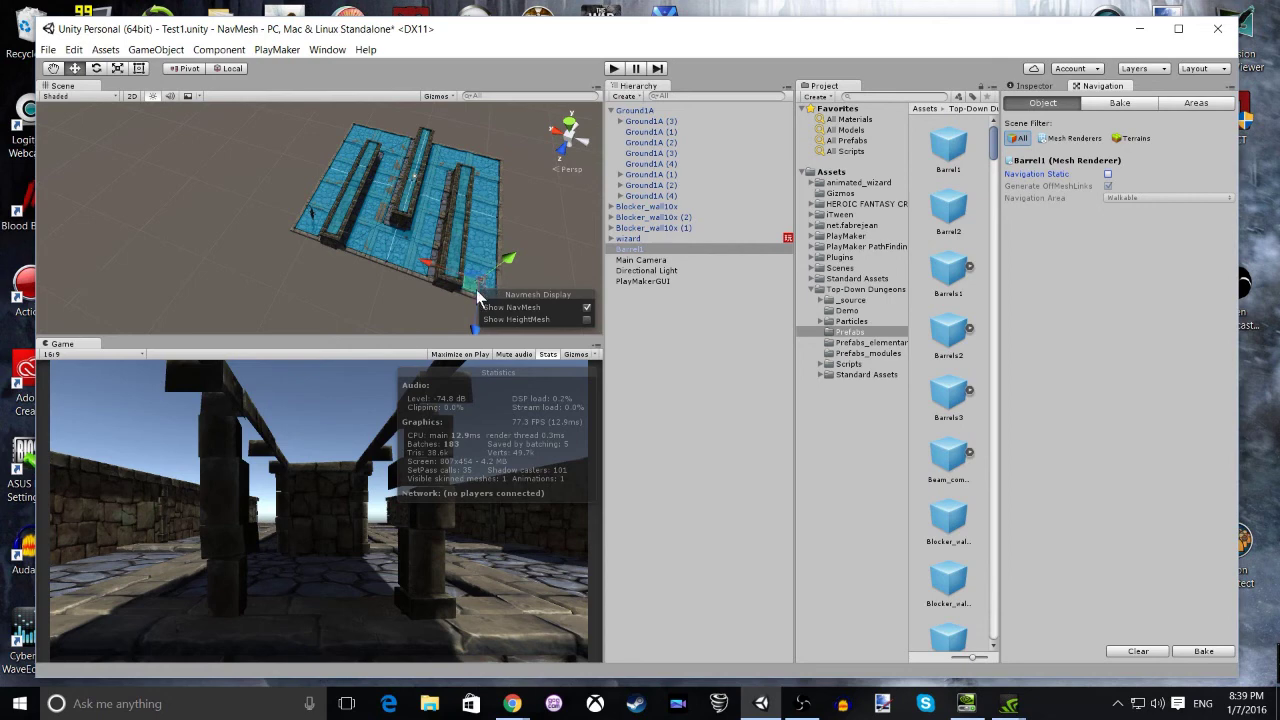
Step: Play the scene again to test the wizard's path on the rebaked NavMesh, and stop playback
click(614, 68)
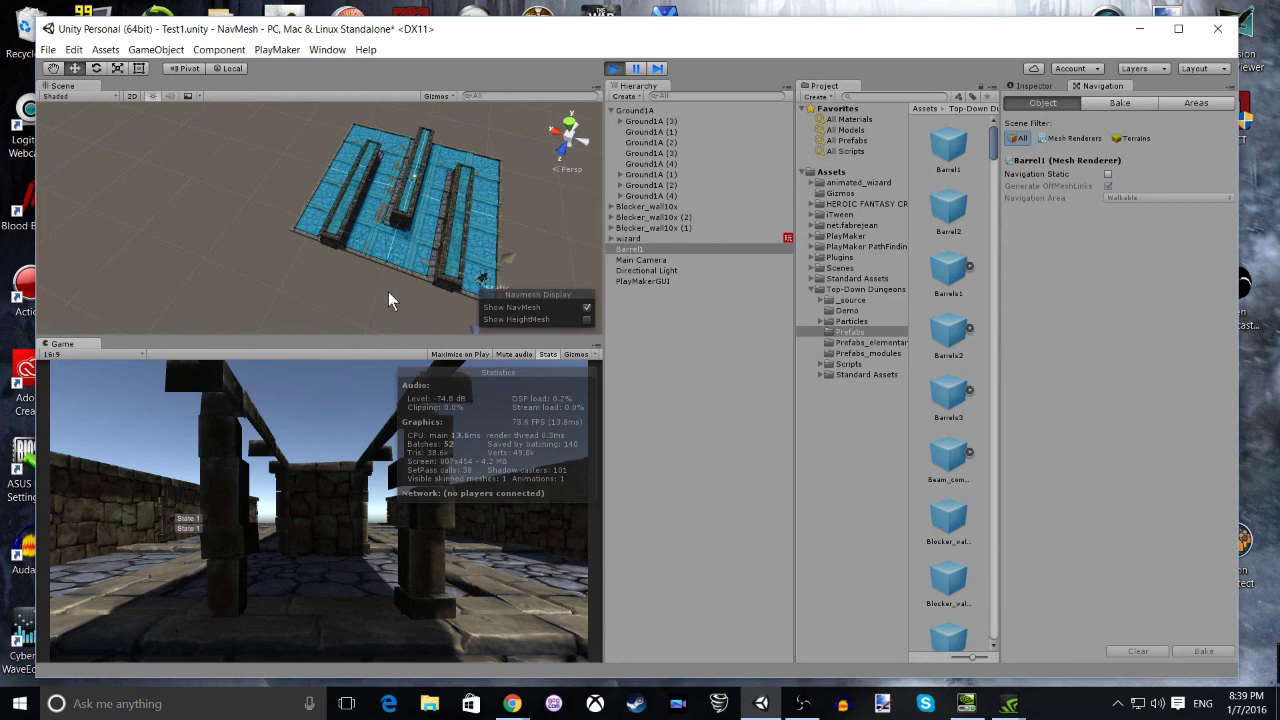
click(614, 70)
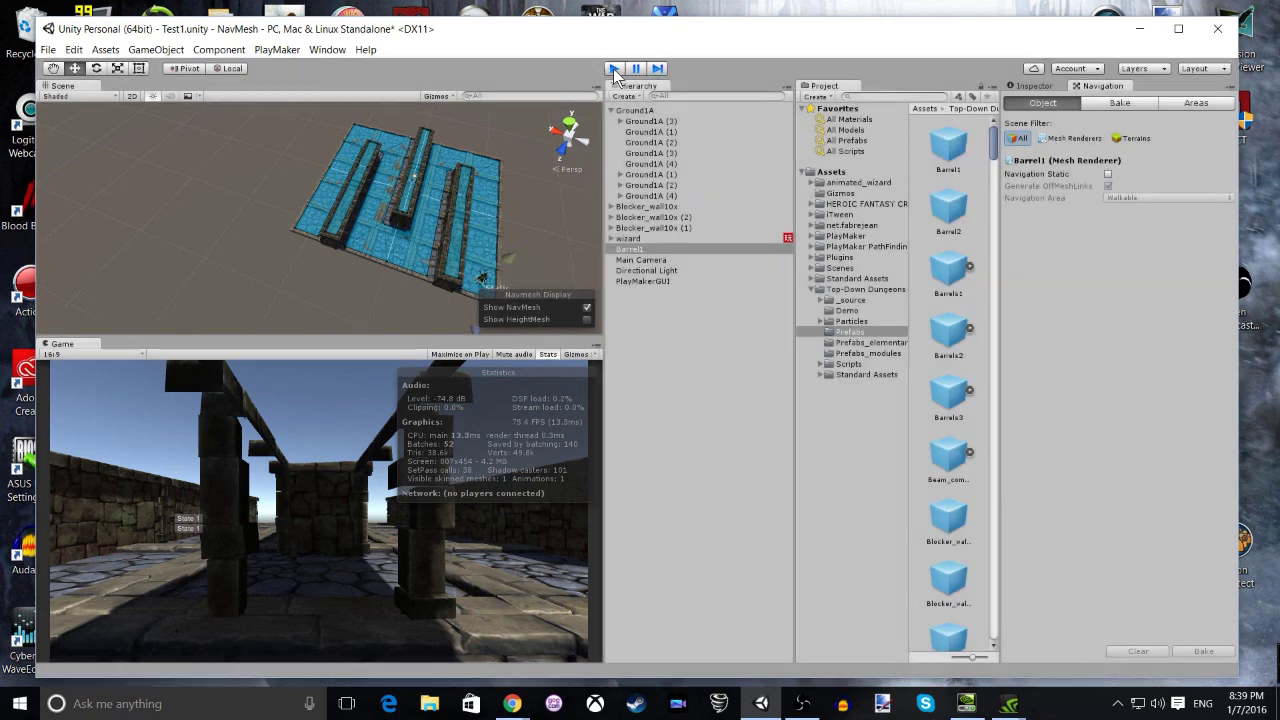